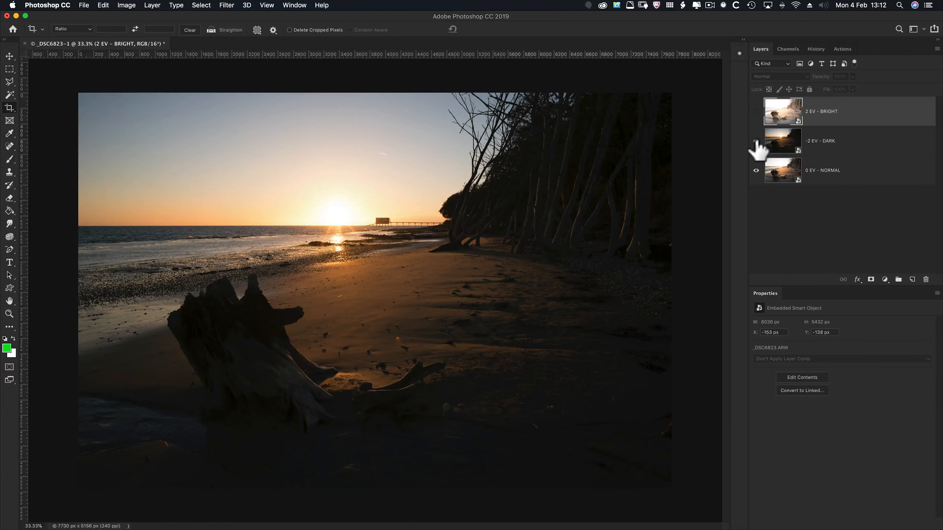
- Hide the -2 EV - DARK layer and select the 0 EV - NORMAL layer
click(756, 141)
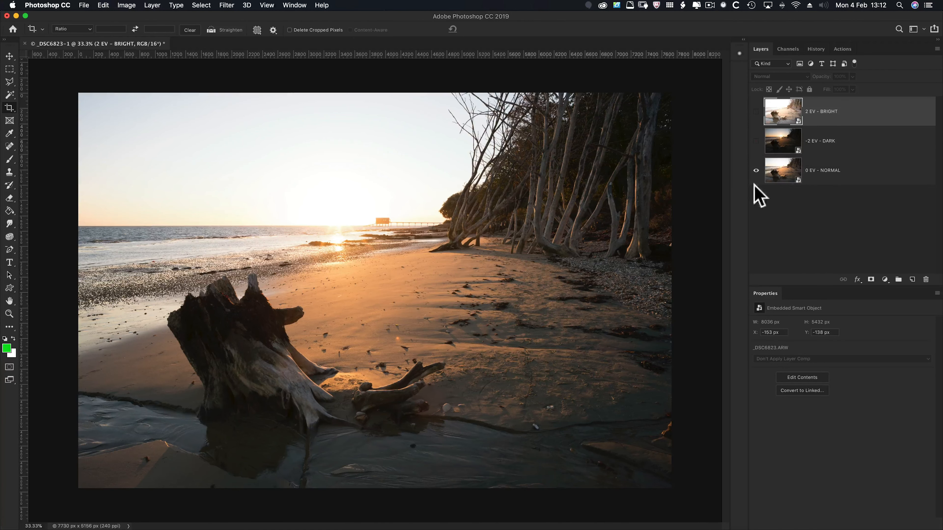
click(793, 182)
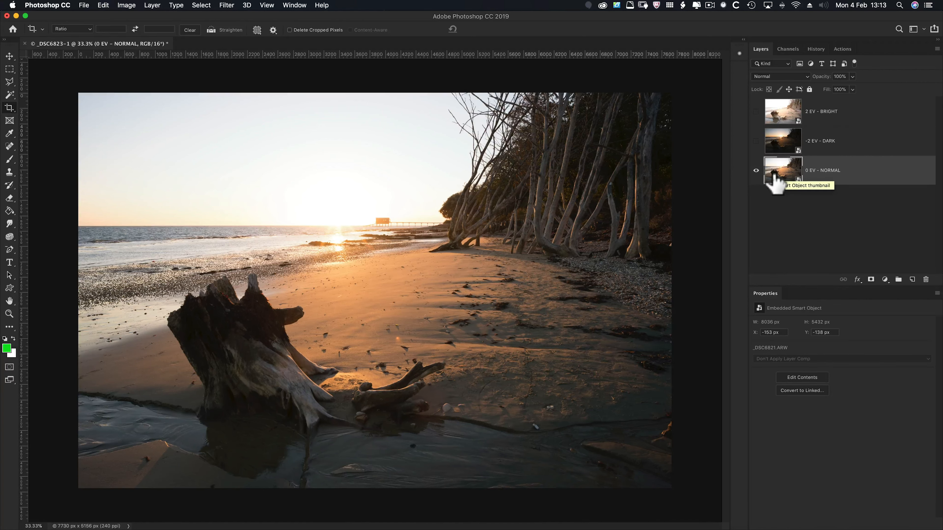
- Load the RGB channel's luminosity as a selection and save it as a new channel named LIGHTS 1
click(787, 50)
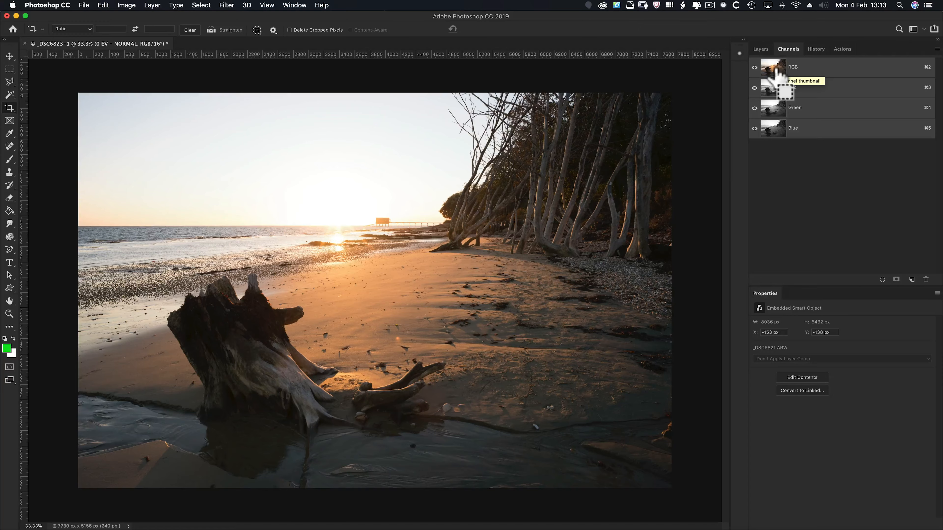
super+click(777, 71)
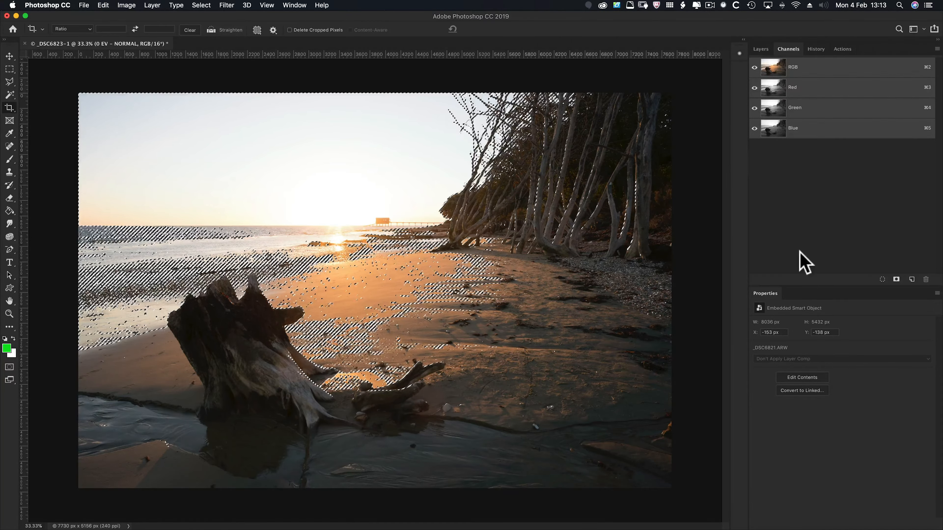
alt+click(896, 281)
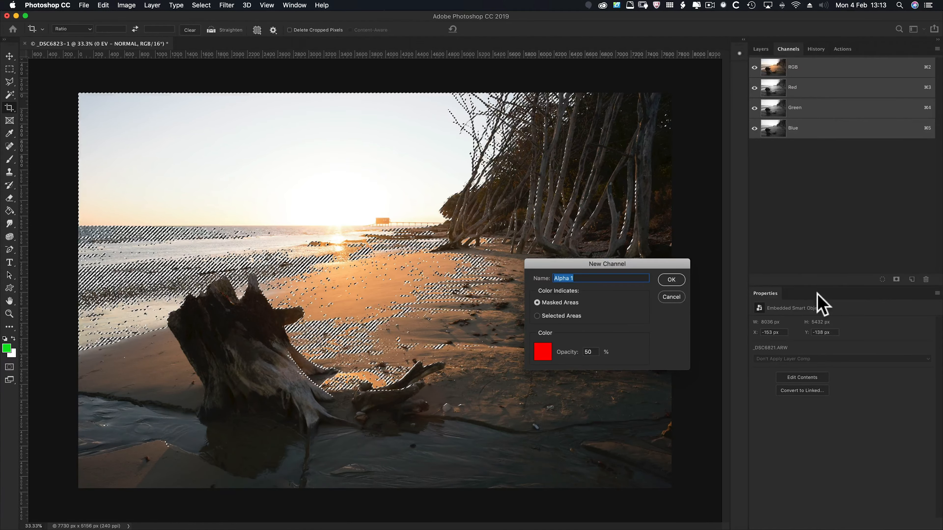
text(Li)
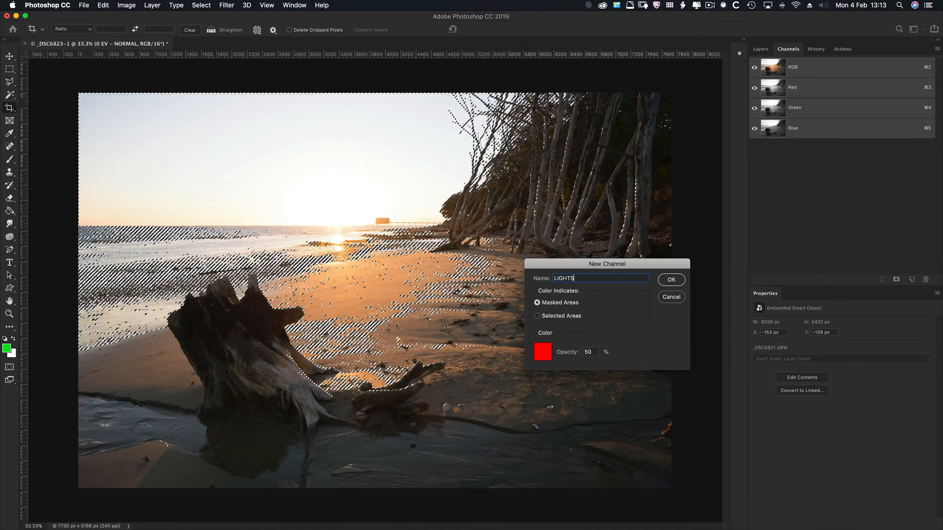
key(Return)
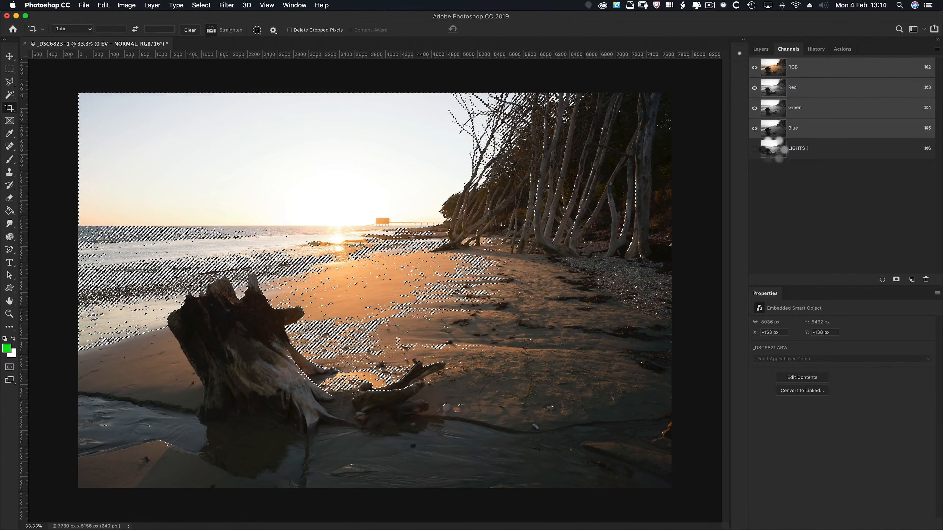
- Intersect the selection with the LIGHTS 1 channel and save it as a new channel named LIGHTS 2
alt+shift+super+click(772, 151)
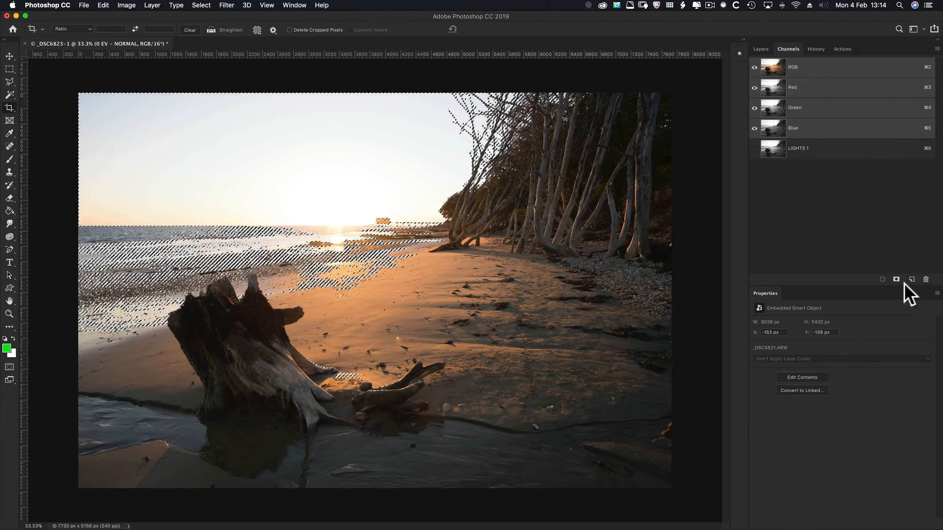
alt+click(896, 279)
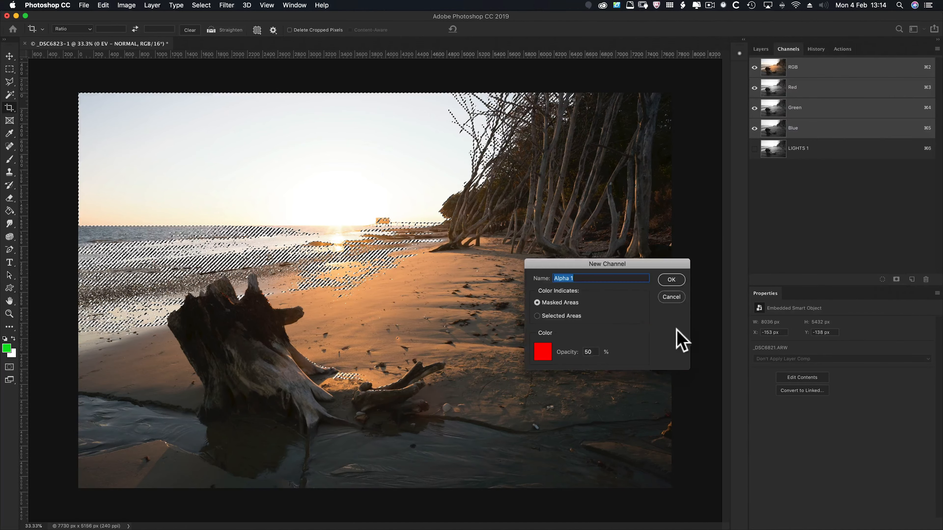
text(LIGH)
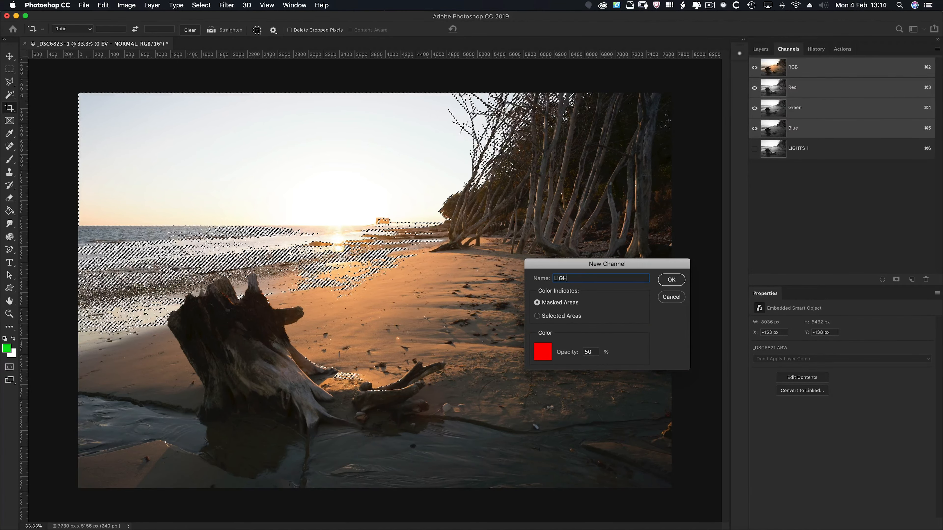
text(TS 2)
key(Return)
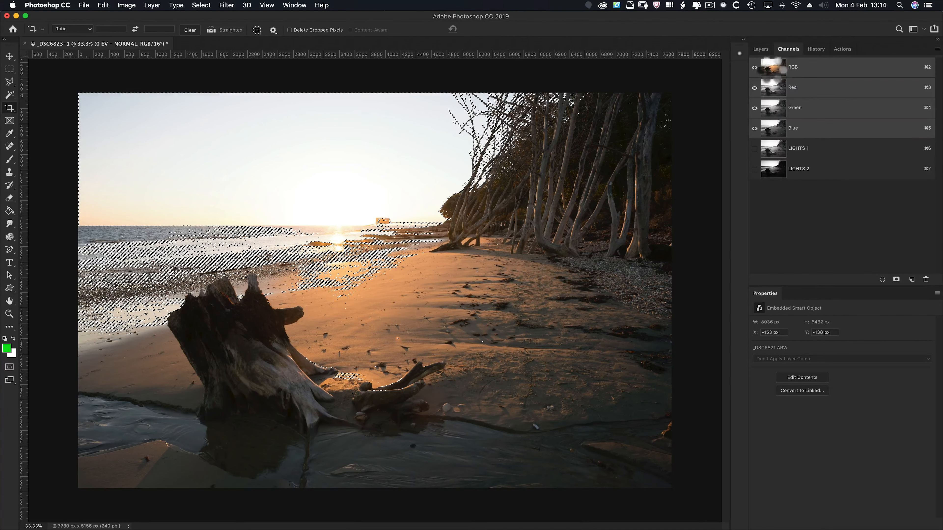
- Load the RGB channel's luminosity as a selection, invert it and save it as a new channel named DARKS 1
super+click(774, 67)
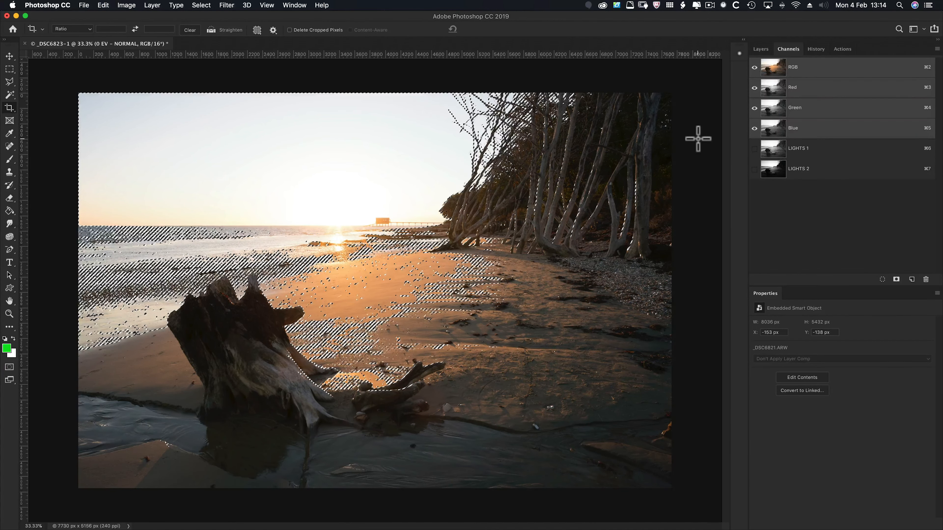
click(196, 7)
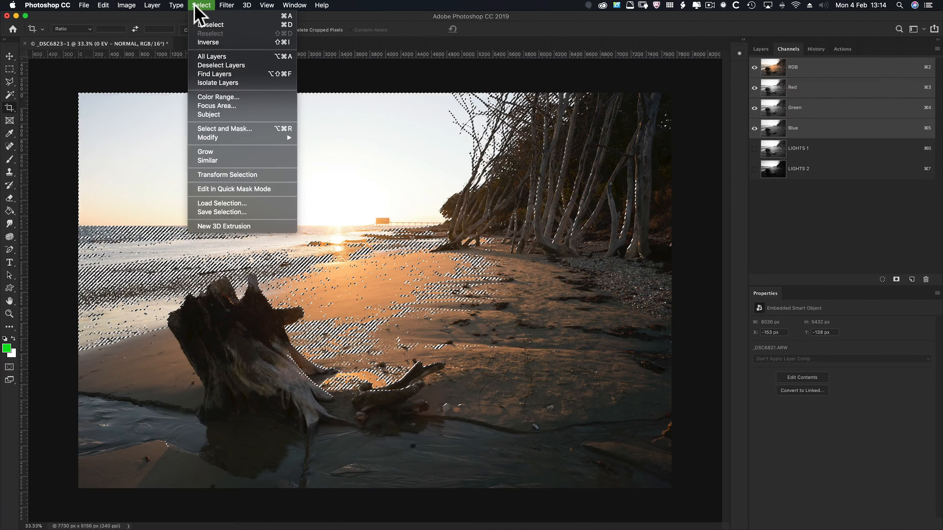
click(200, 43)
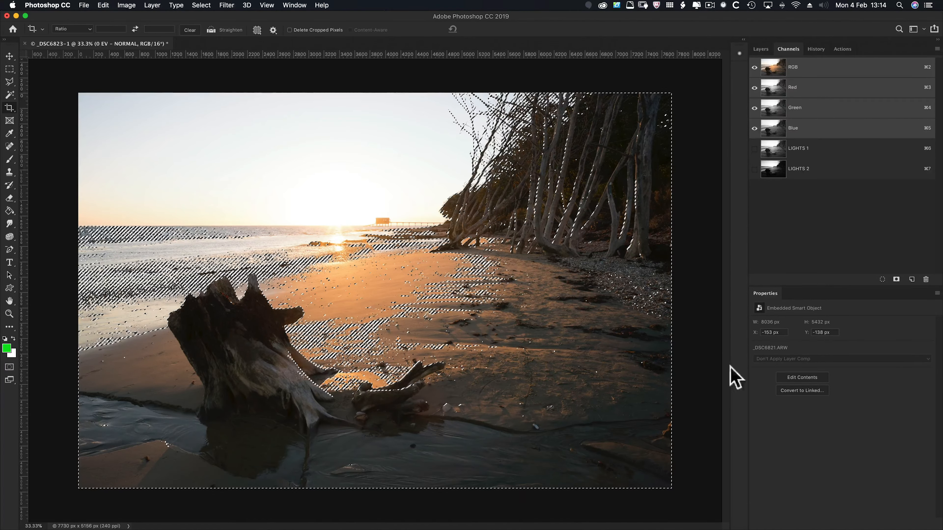
alt+click(896, 279)
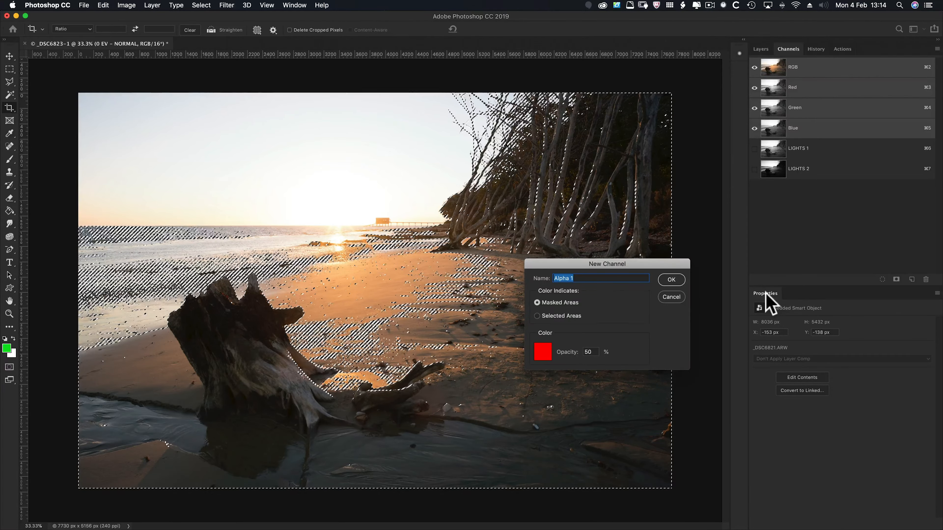
text(DARKS)
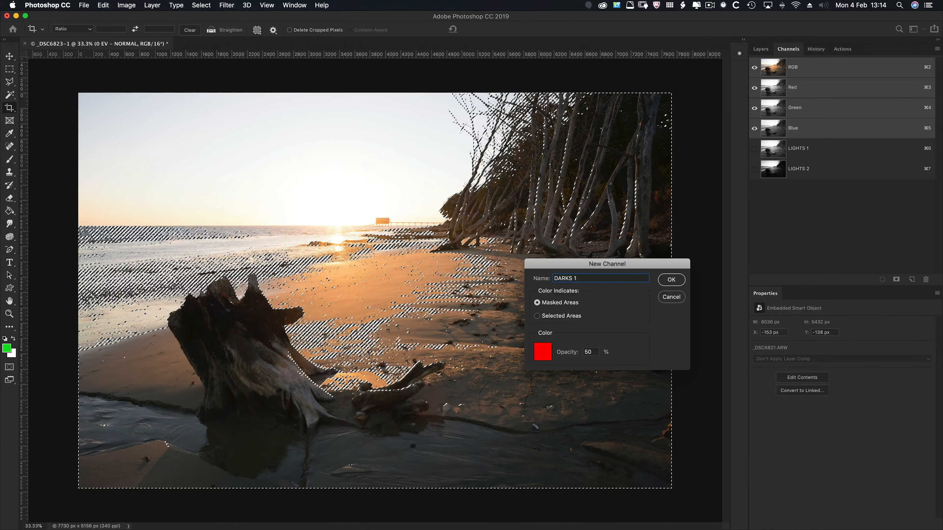
key(Return)
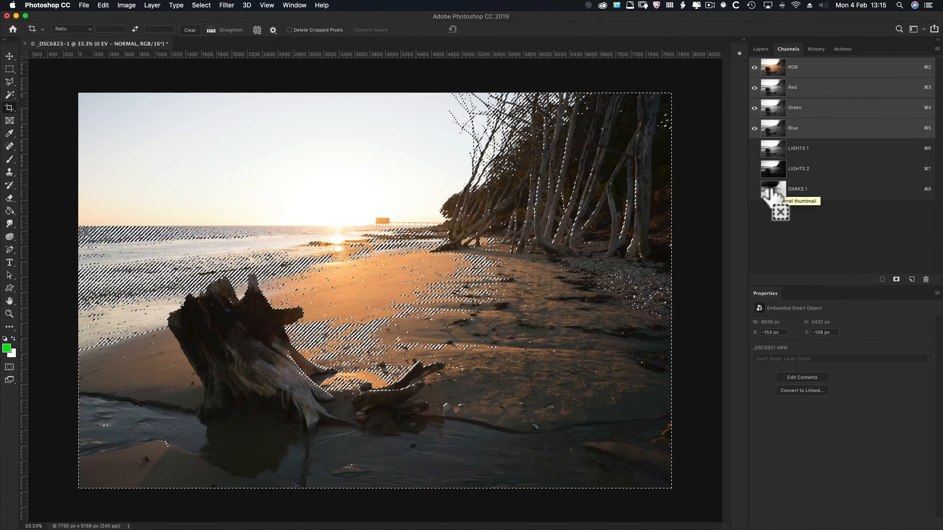
- Intersect the selection with the DARKS 1 channel and save it as a new channel named DARKS 2
alt+shift+super+click(769, 192)
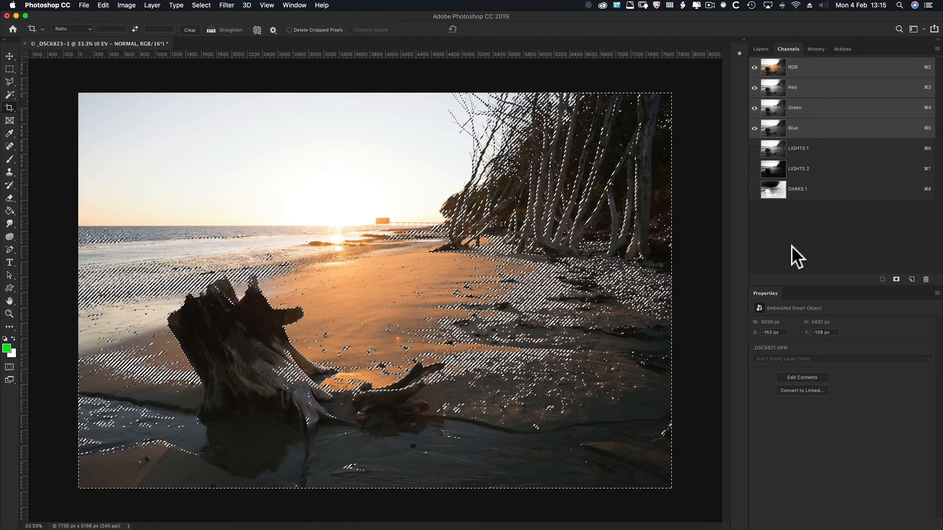
alt+click(897, 280)
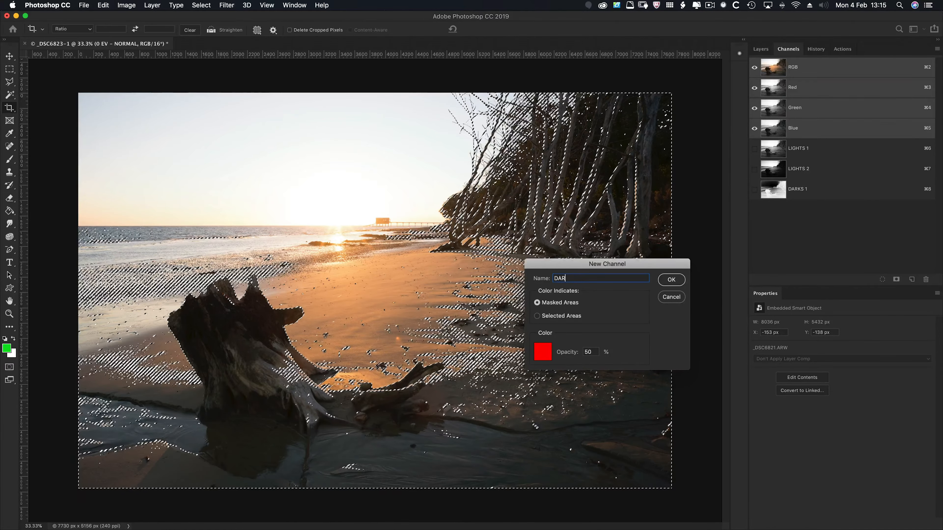
key(Return)
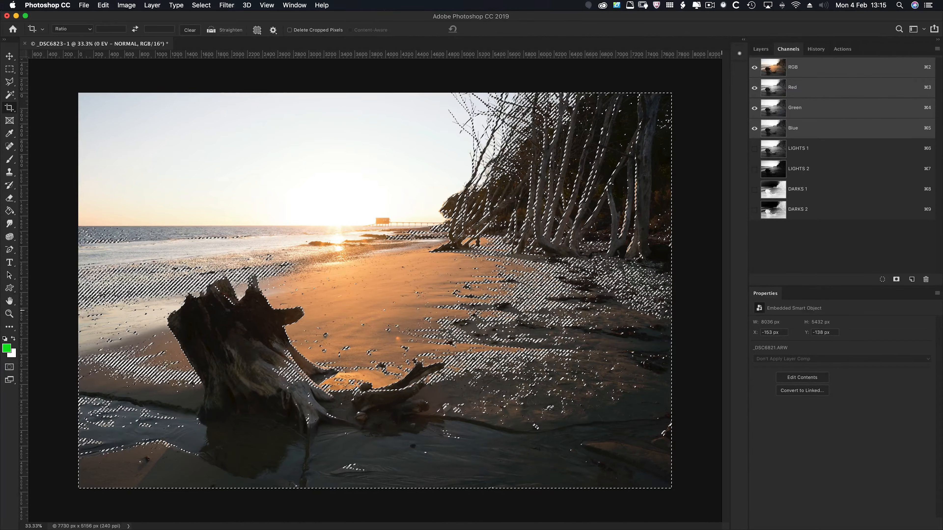
- Select the entire image, subtract the LIGHTS 1 and DARKS 1 channels, and save the selection as a channel named MIDTONES 1
key(super+a)
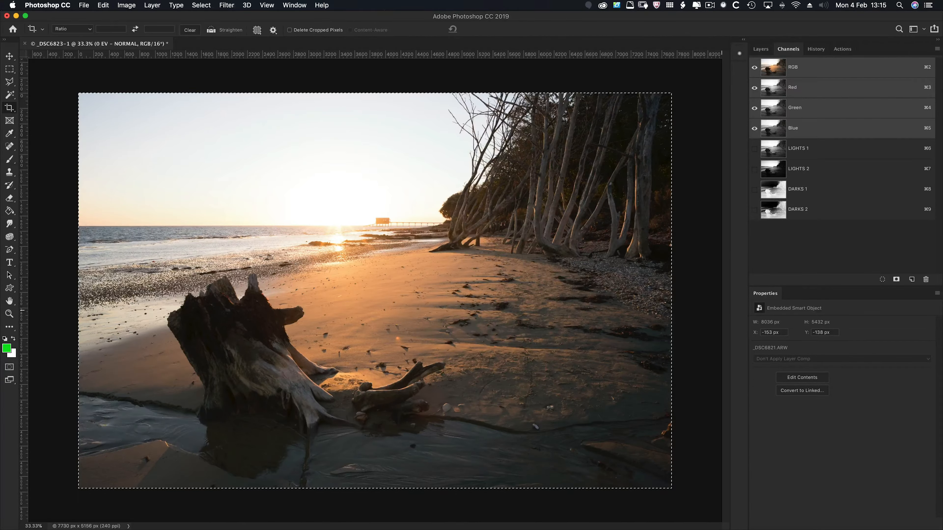
click(206, 6)
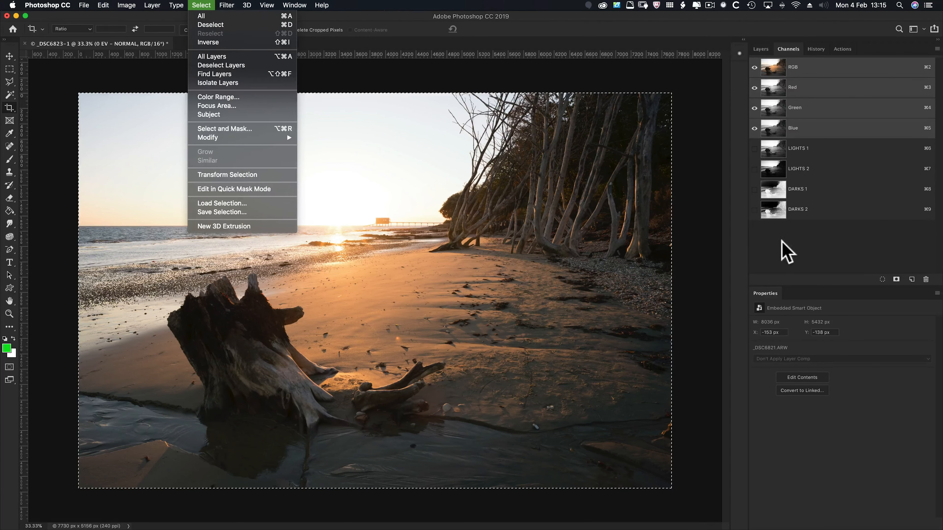
click(784, 249)
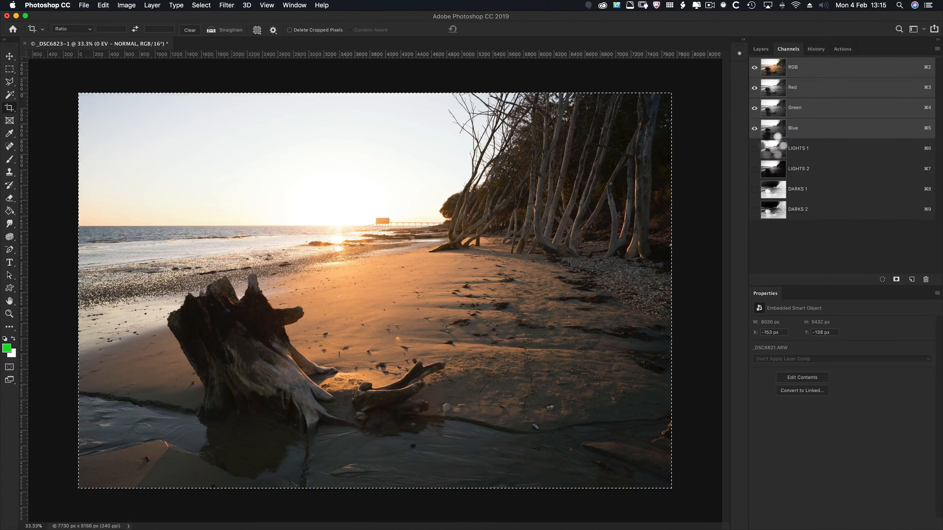
alt+super+click(772, 149)
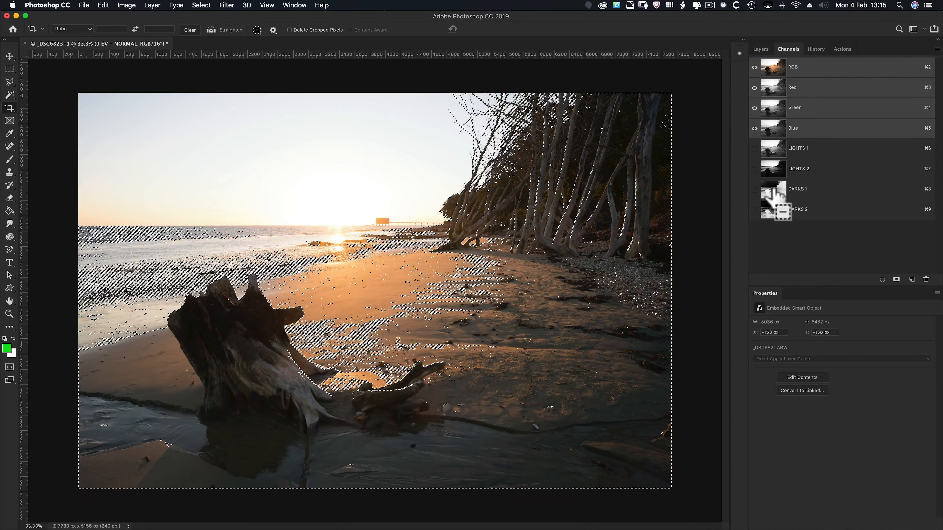
alt+super+click(775, 195)
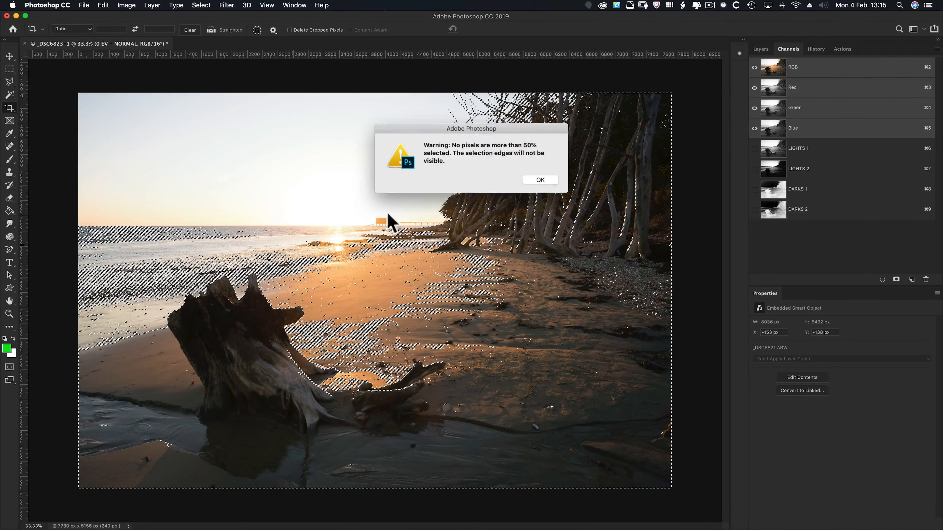
click(541, 179)
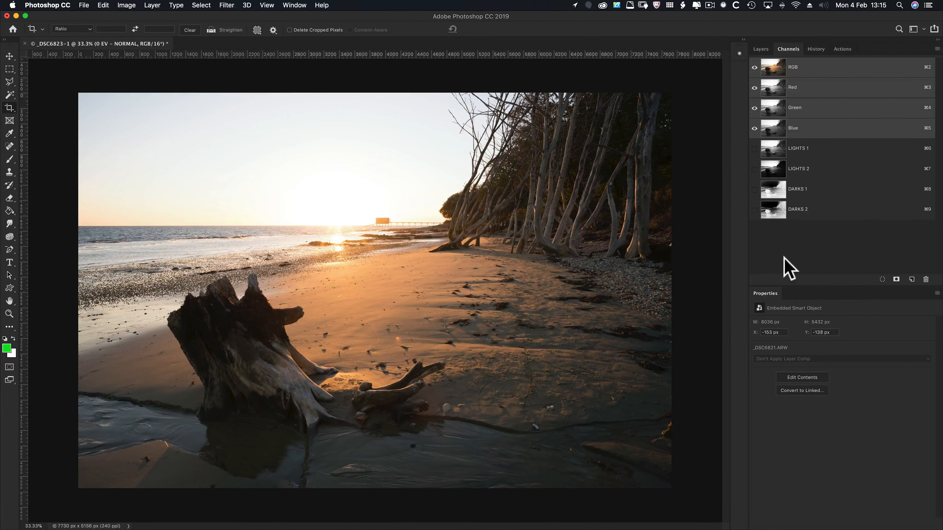
alt+click(896, 279)
text(MIDTONES 1)
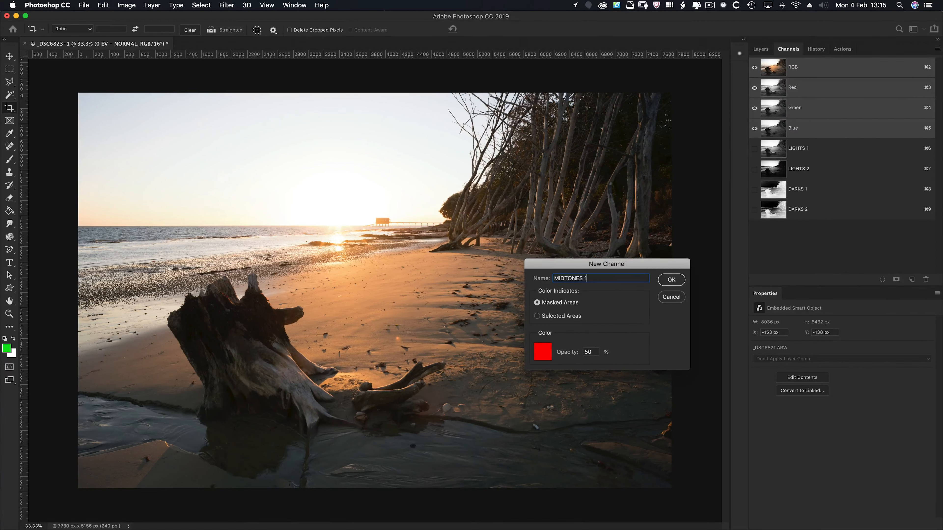
key(Return)
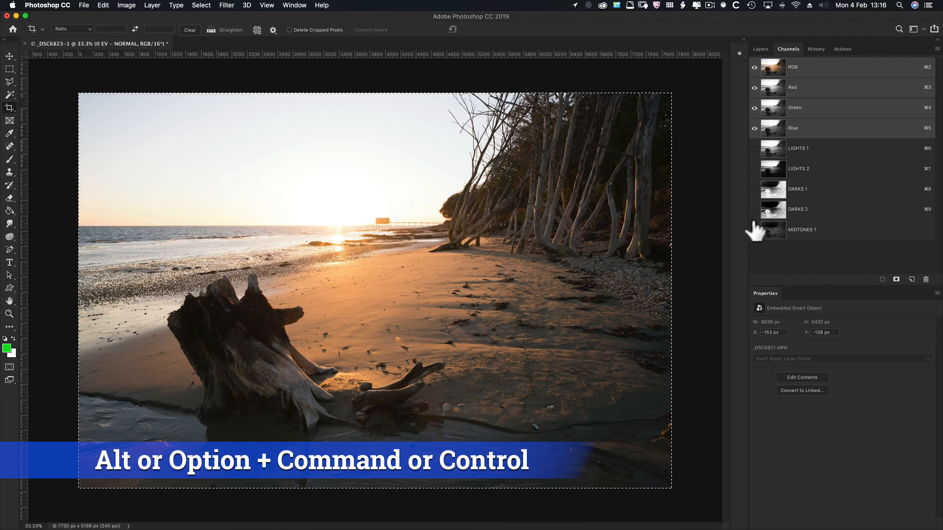
- Subtract the LIGHTS 2 and DARKS 2 channels from a whole-image selection and save it as a channel named MIDTONES 2
alt+super+click(771, 173)
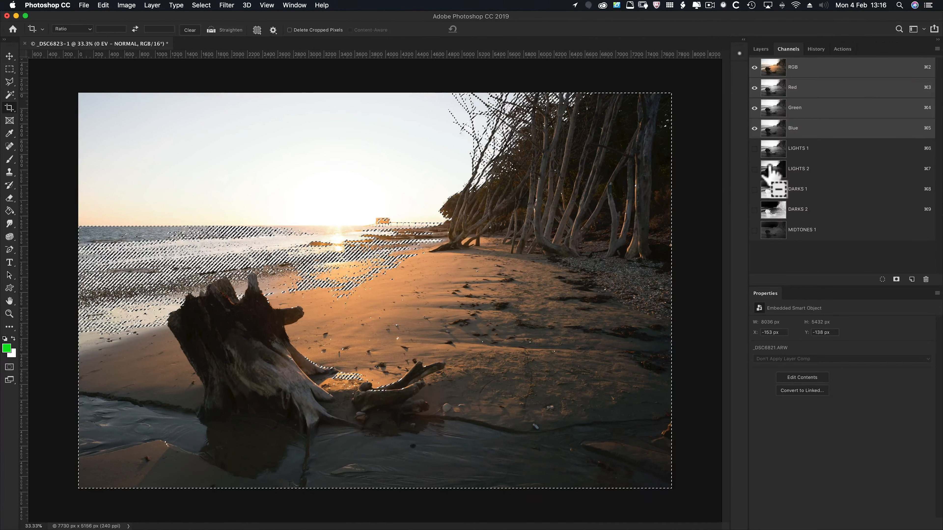
alt+super+click(769, 215)
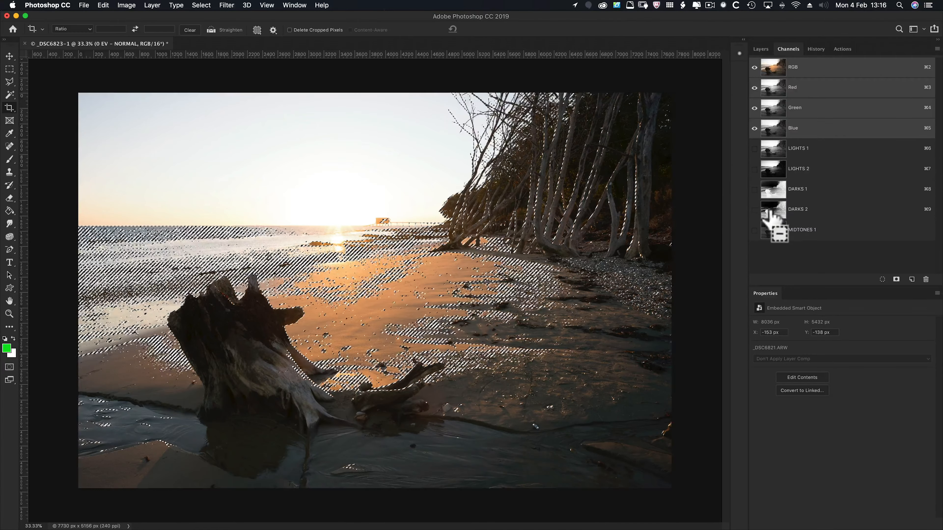
alt+click(897, 280)
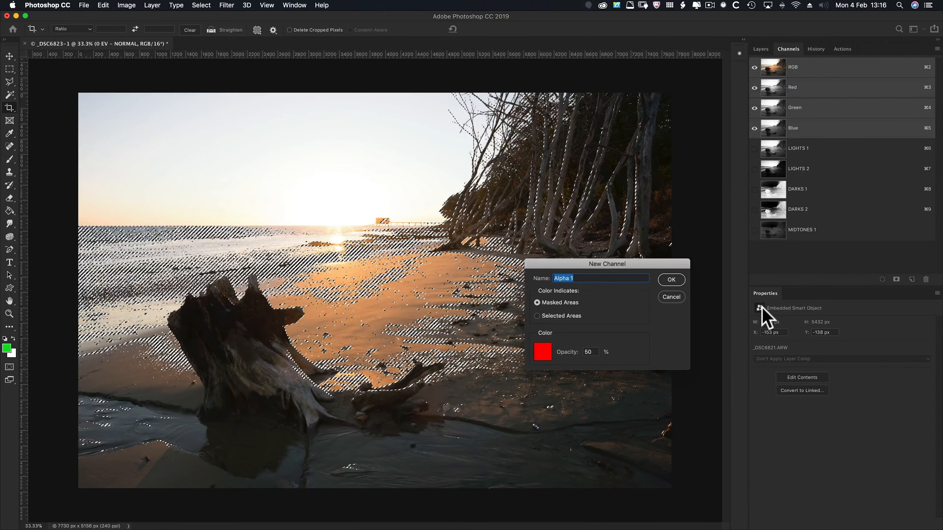
text(MIDTONES 2)
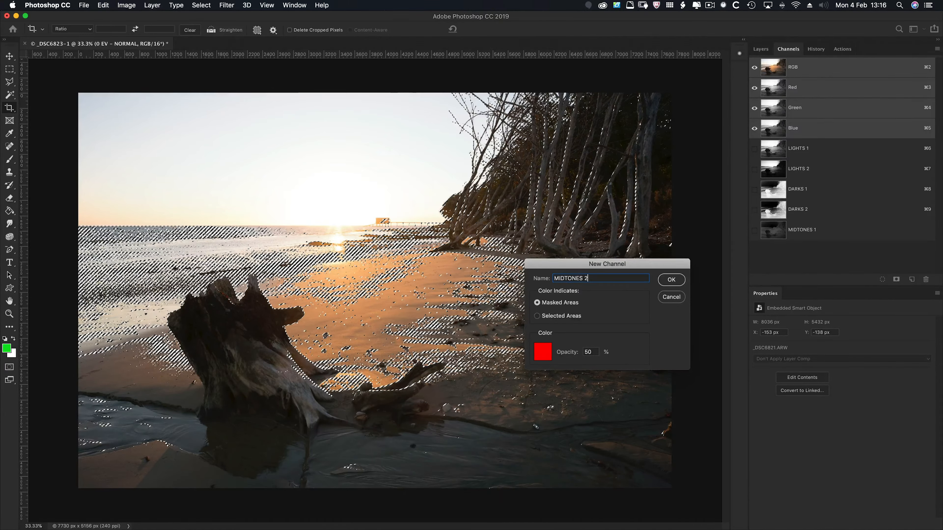
key(Return)
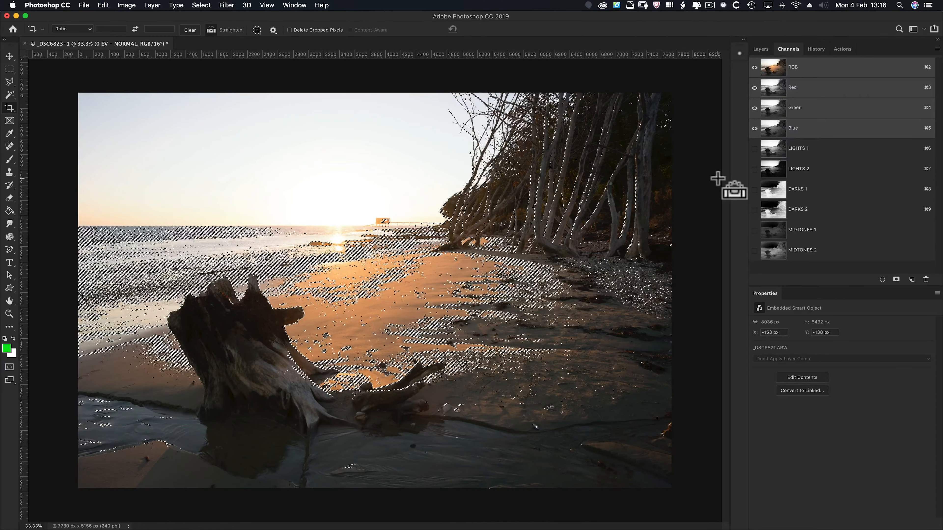
- Deselect the active selection on the image
key(super+d)
click(197, 5)
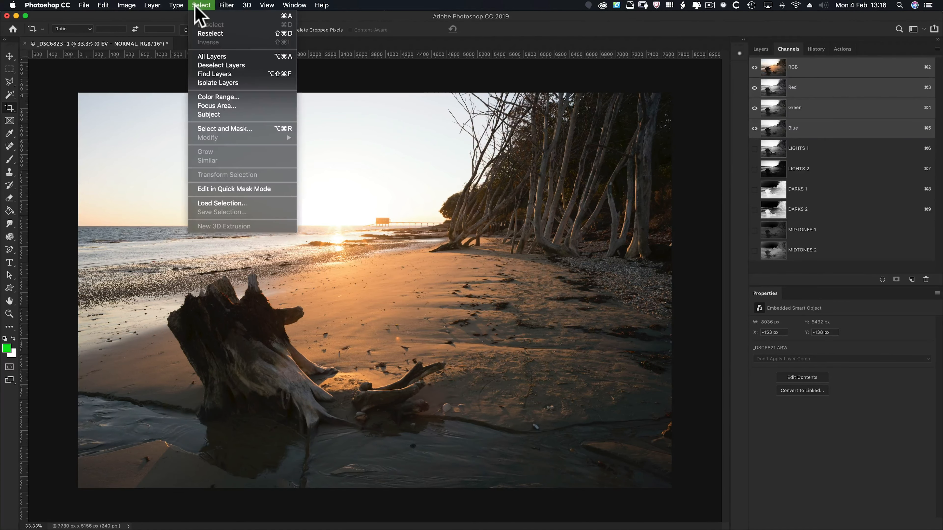
click(841, 156)
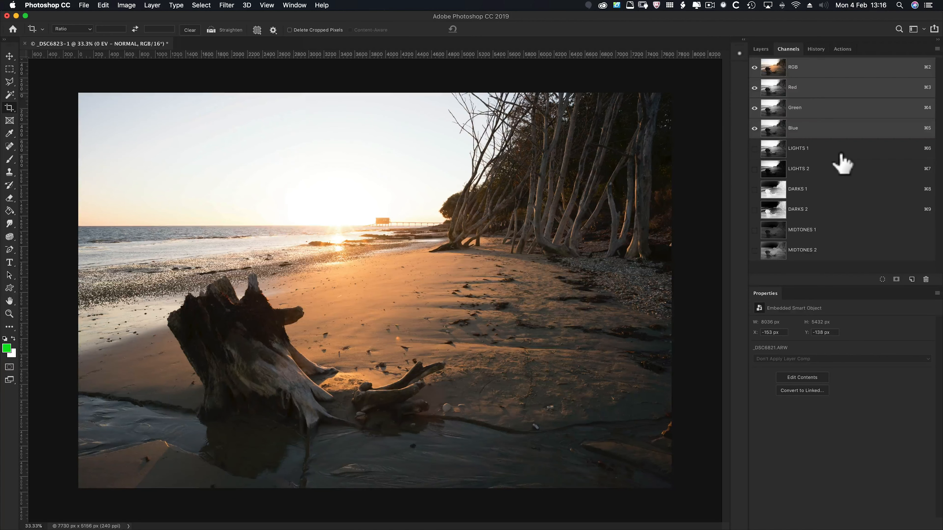
- Examine each luminosity mask channel in turn, from LIGHTS 1 through MIDTONES 2
click(840, 154)
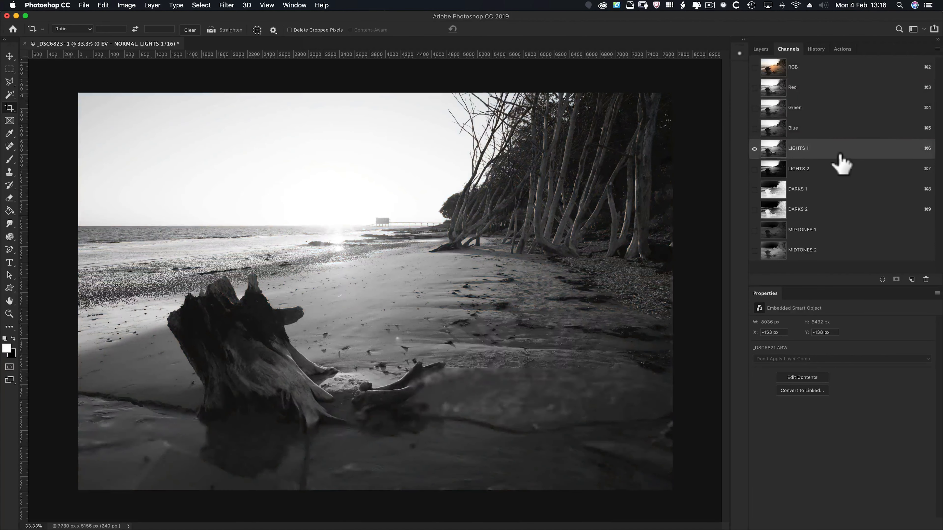
click(833, 172)
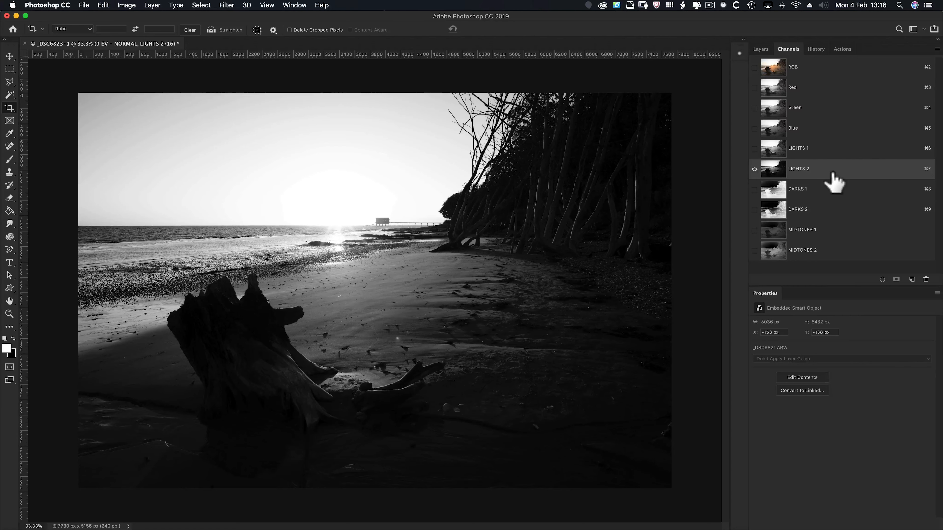
click(834, 189)
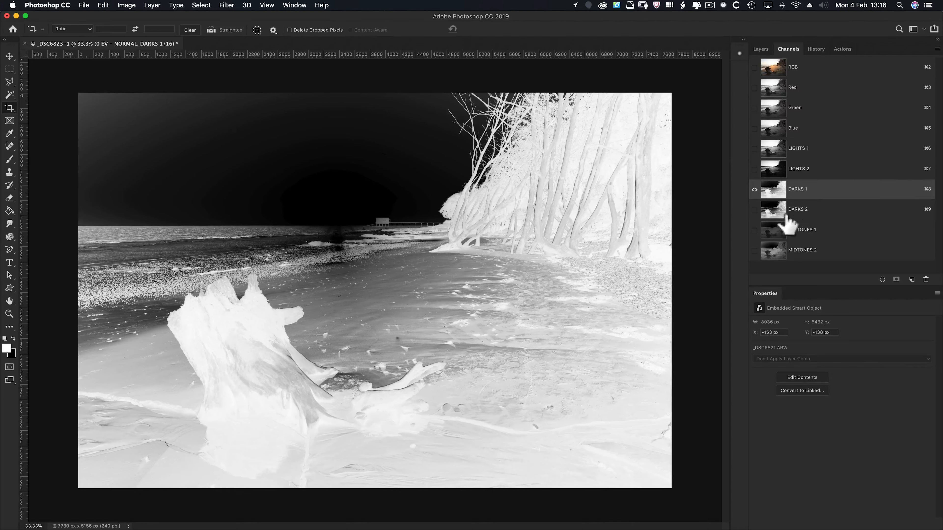
click(779, 210)
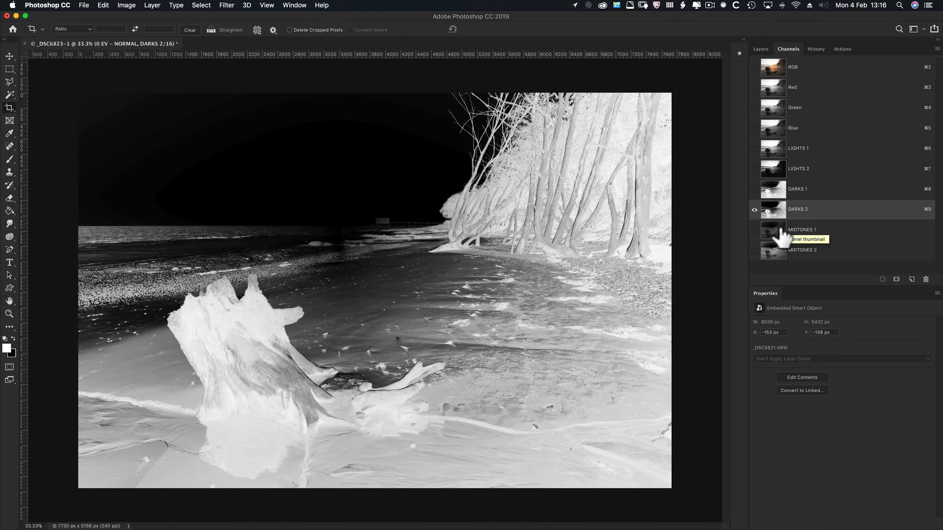
click(781, 235)
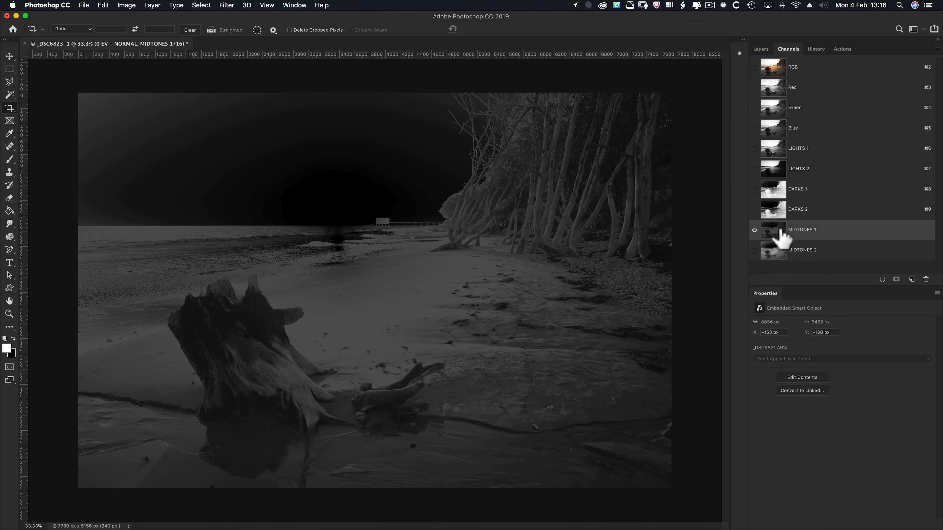
click(774, 253)
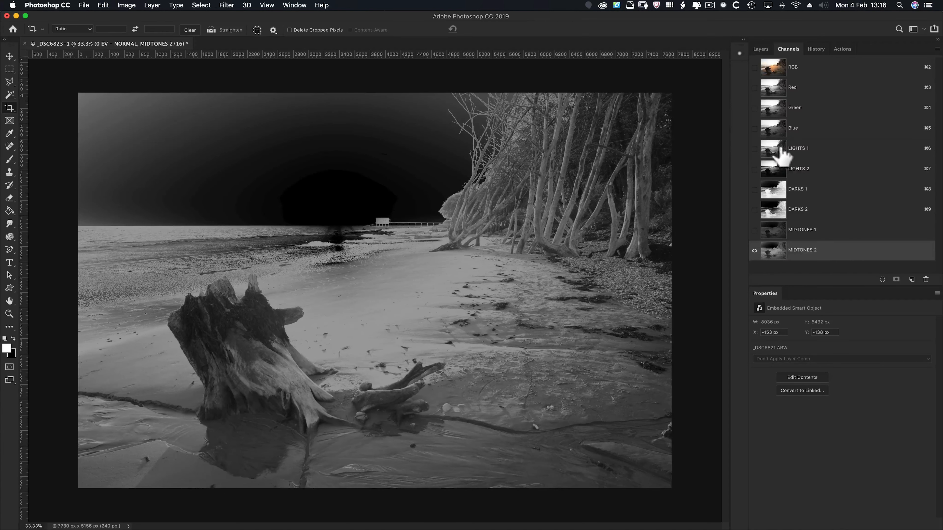
- Delete the six LIGHTS, DARKS and MIDTONES channels together
click(779, 150)
shift+click(780, 176)
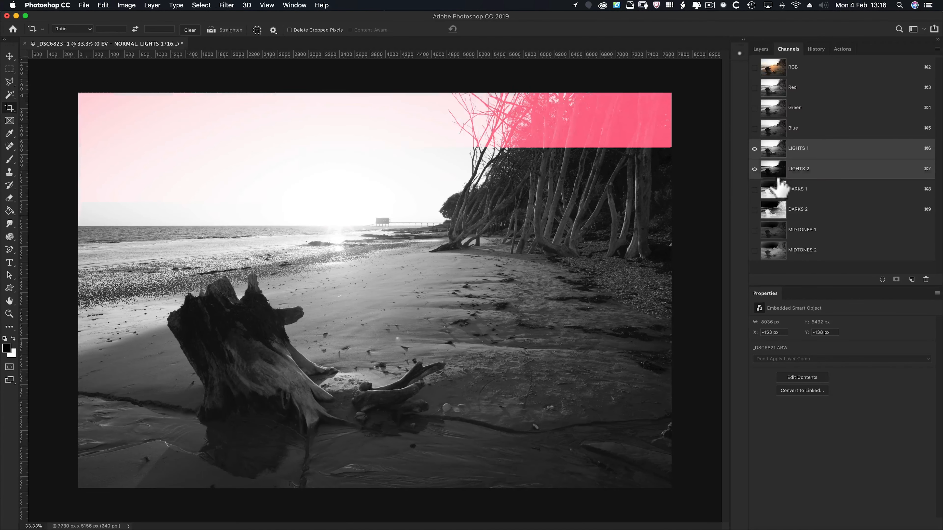
shift+click(779, 193)
shift+click(780, 210)
shift+click(778, 232)
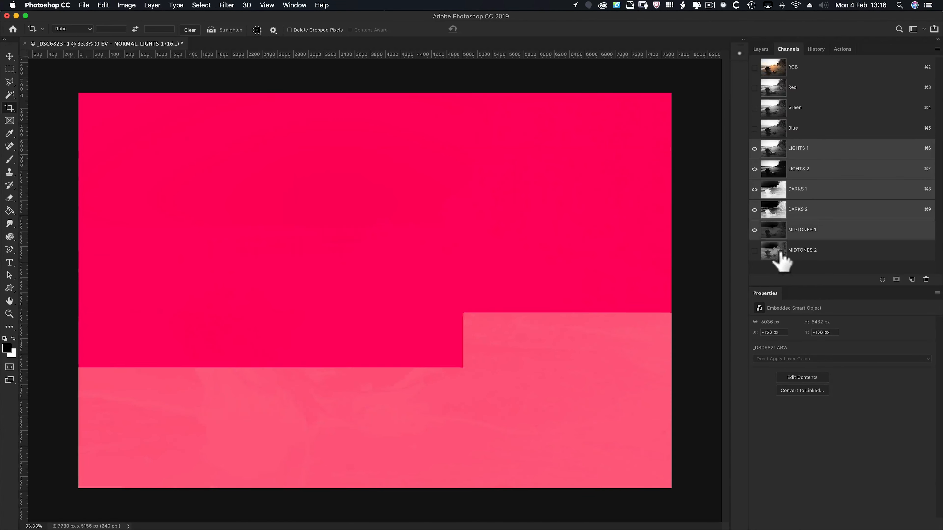
shift+click(776, 252)
click(926, 279)
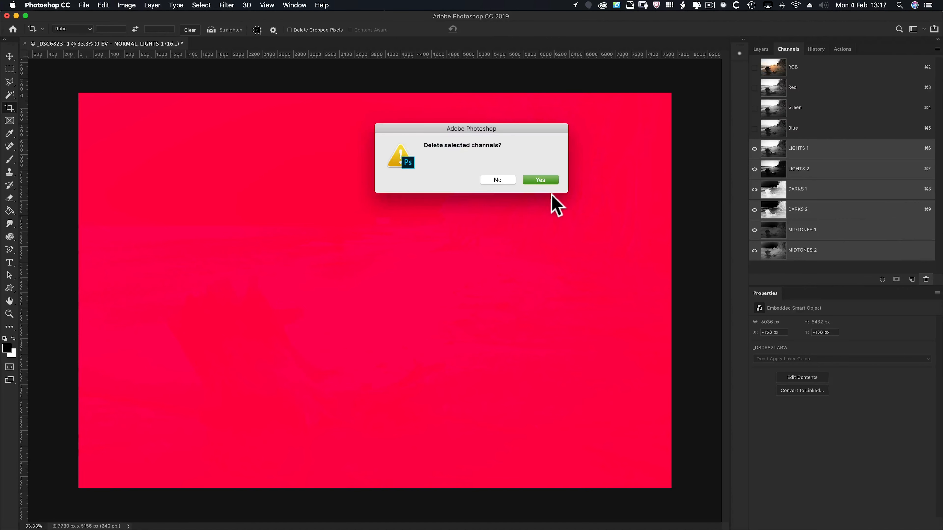
click(540, 183)
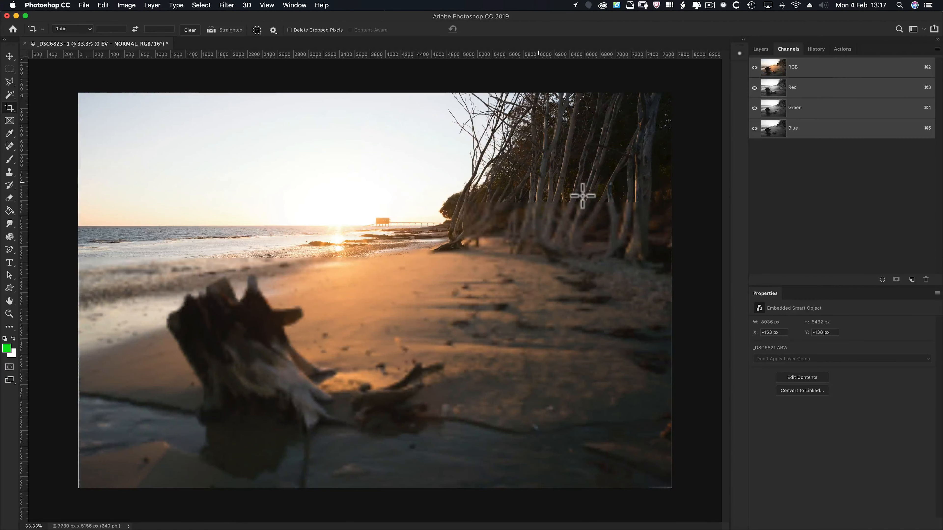
- Play the Create All Luminosity Masks action from the LB Luminosity Masks set
click(847, 50)
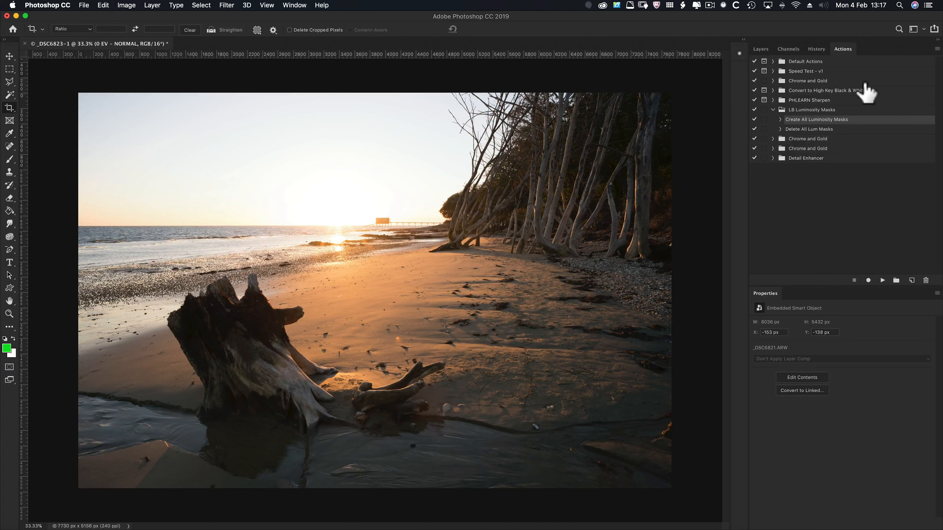
click(937, 48)
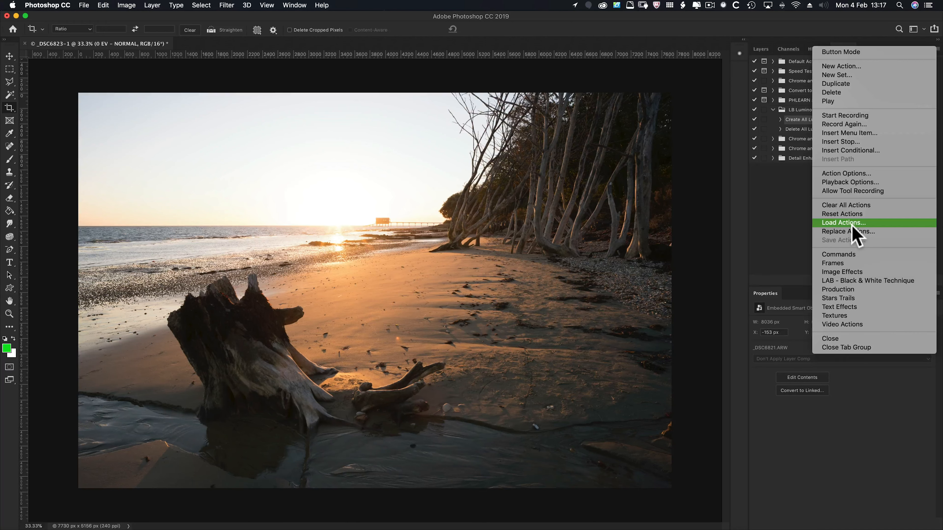
click(796, 226)
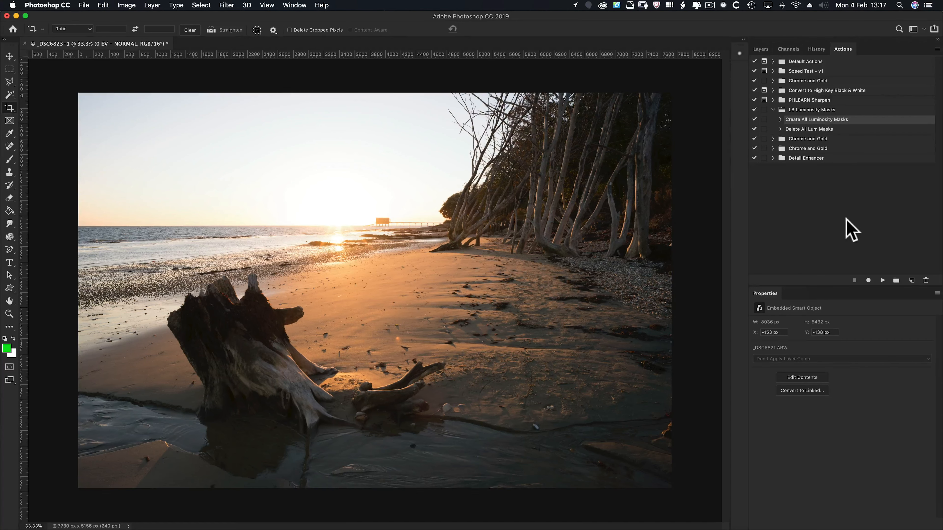
click(883, 280)
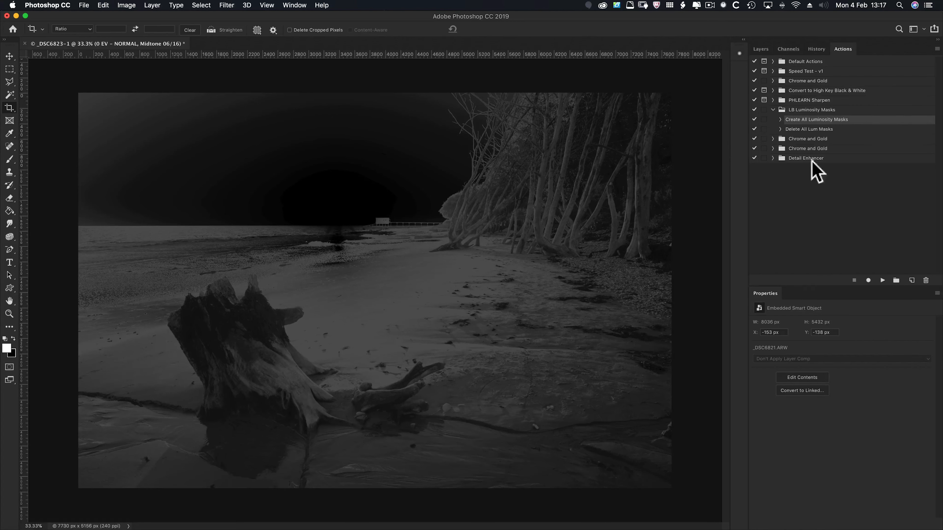
click(761, 49)
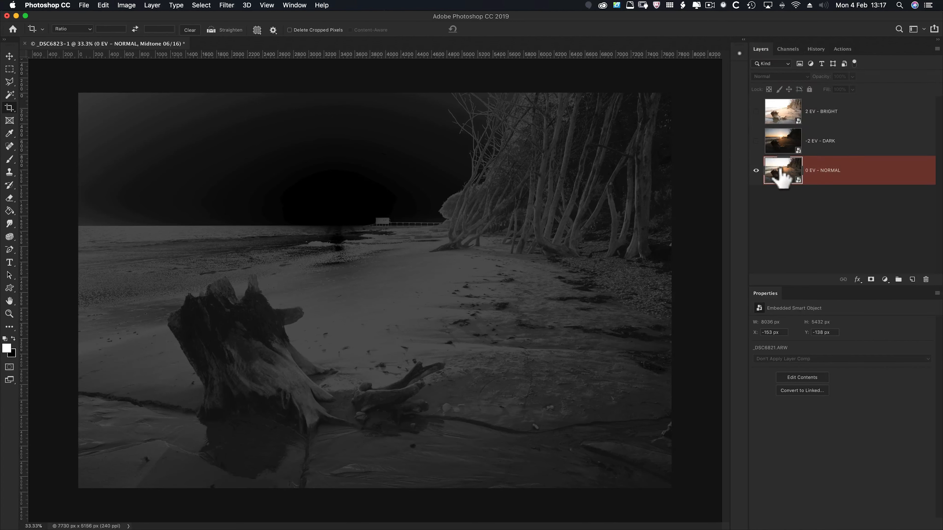
right_click(836, 172)
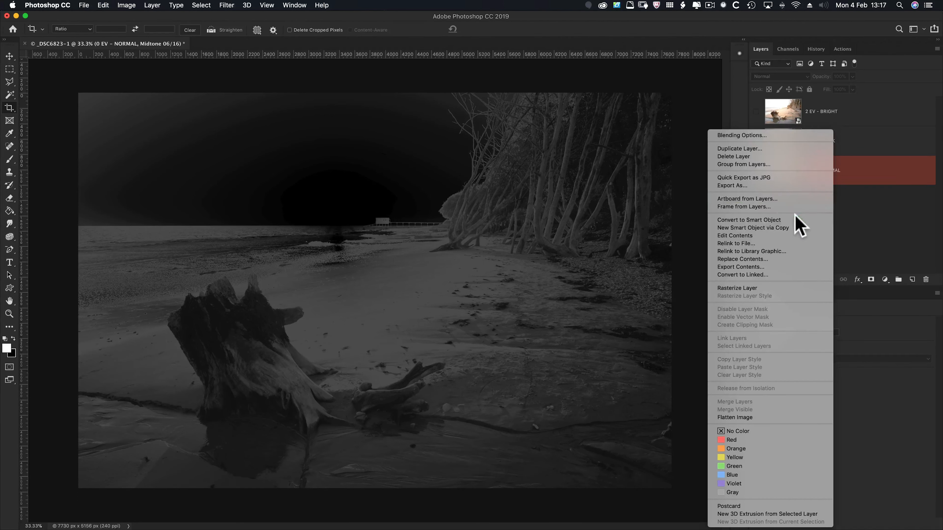
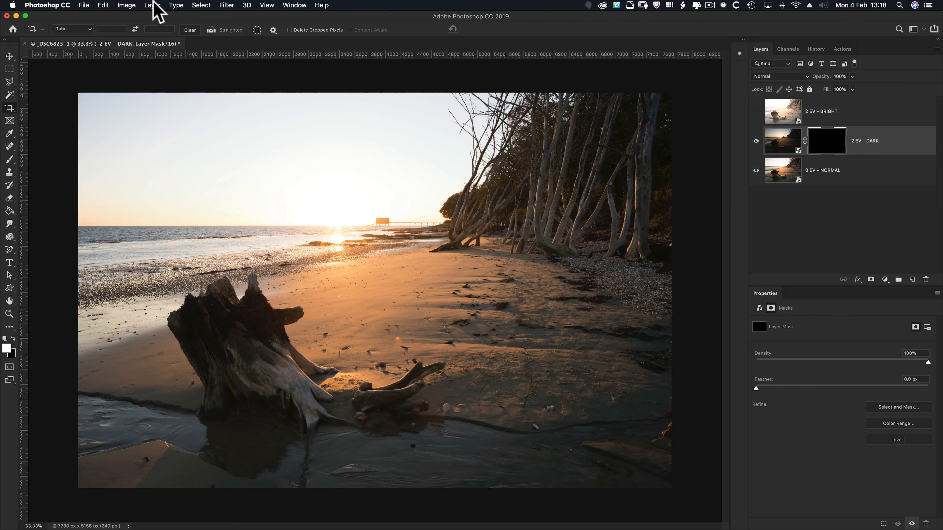
click(152, 5)
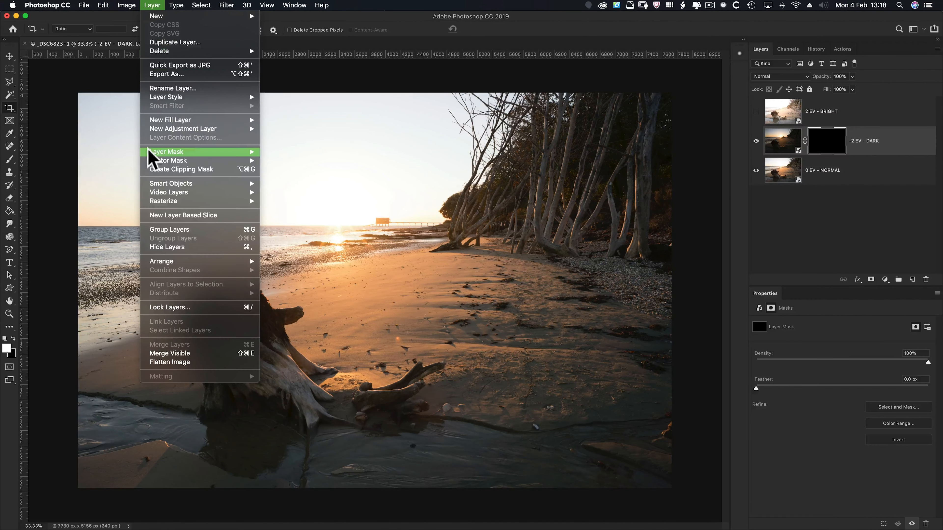
mouse_move(241, 153)
click(875, 230)
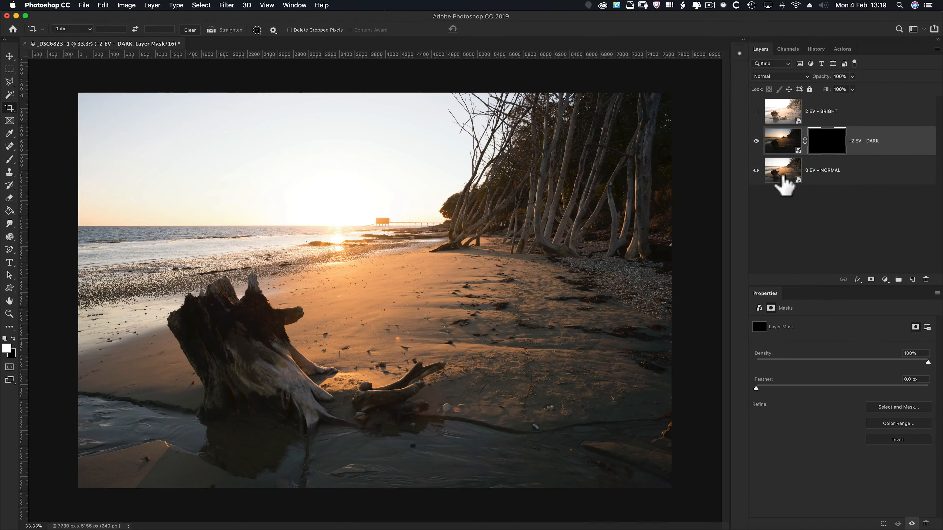
- Display the Light 01 channel and load it as a selection
click(786, 49)
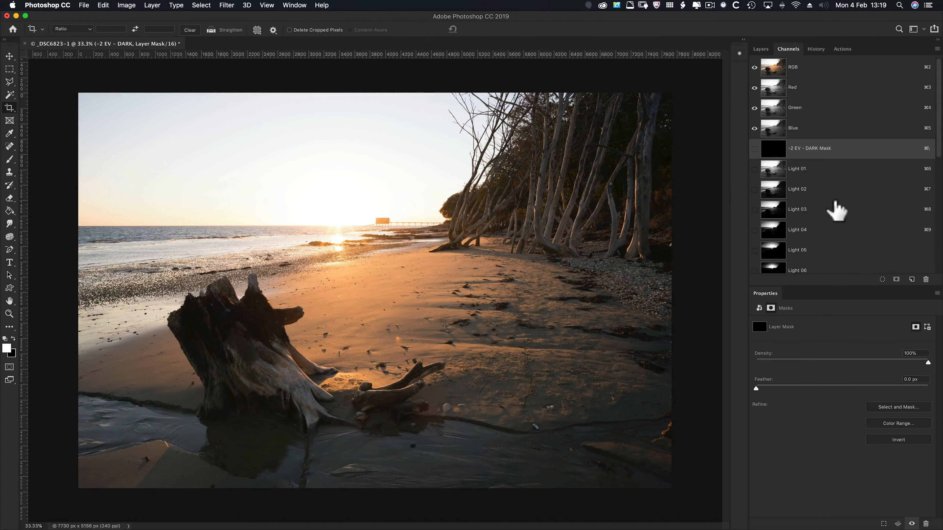
click(776, 171)
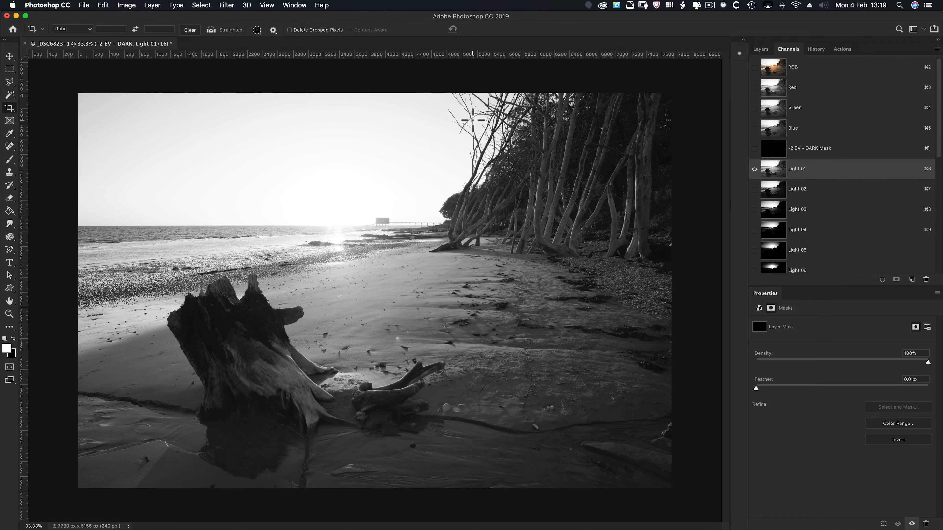
super+click(811, 172)
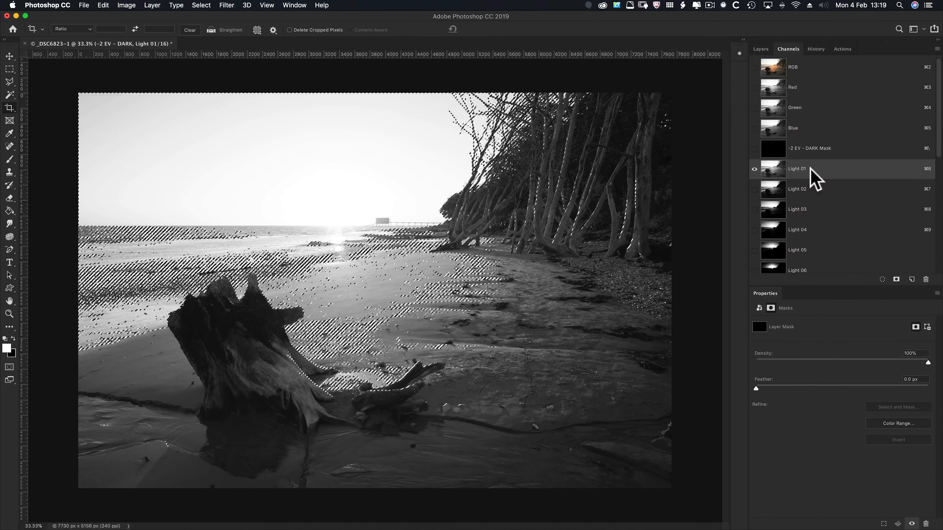
click(203, 6)
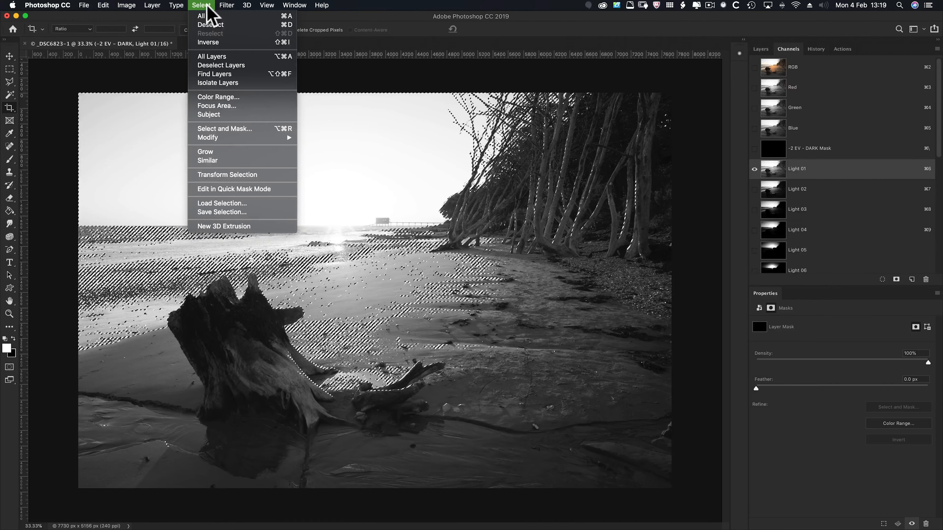
click(196, 203)
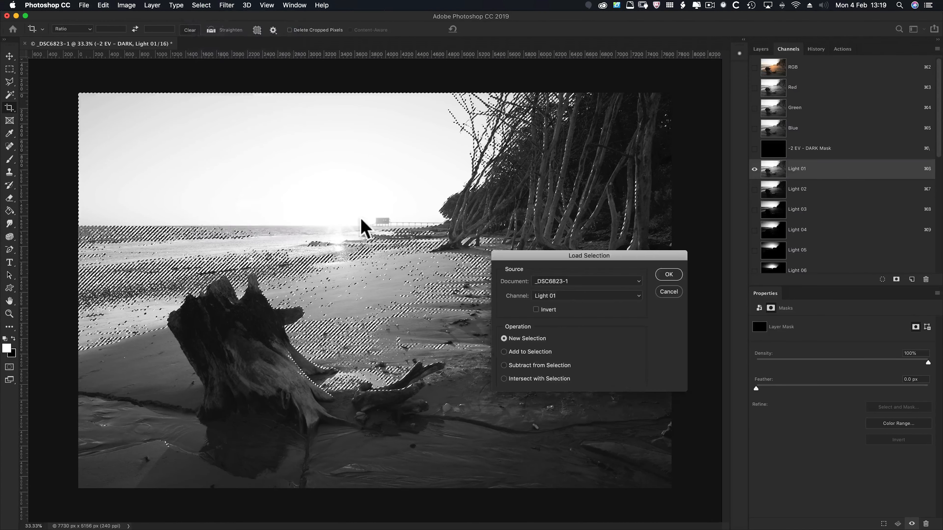
click(572, 296)
click(576, 295)
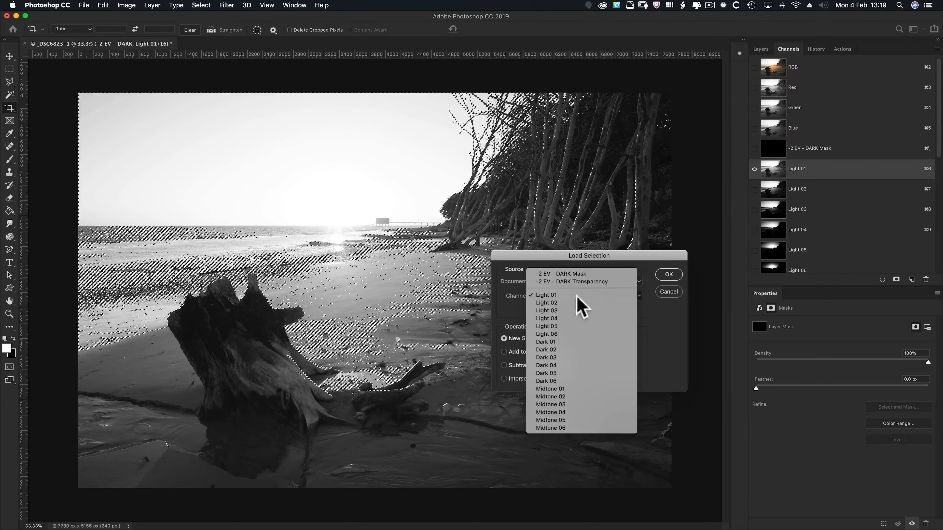
click(670, 293)
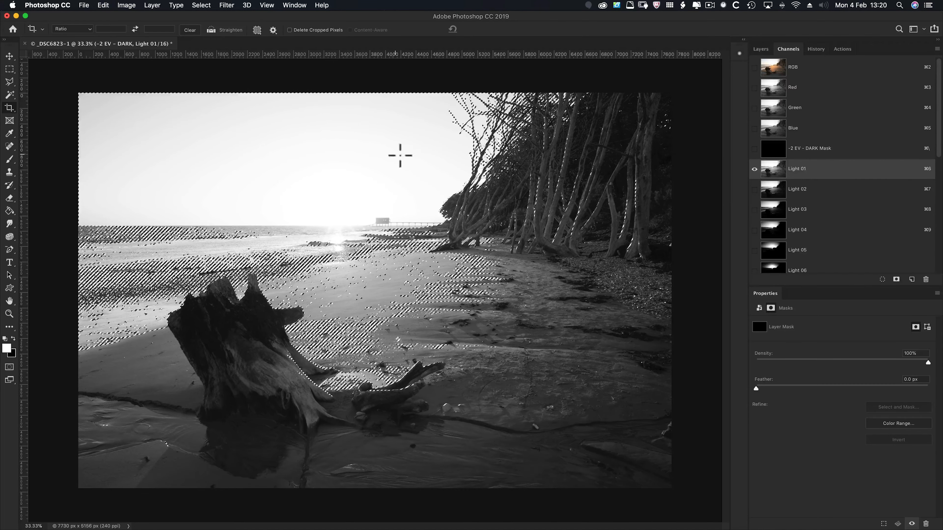
- Make the black layer mask of the -2 EV - DARK layer the active editing target, keeping the selection
click(760, 49)
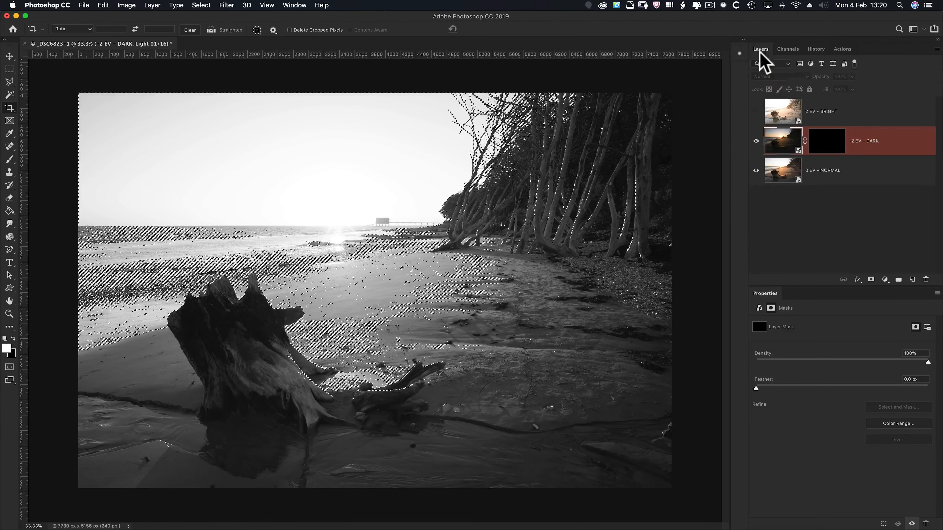
click(824, 145)
click(823, 147)
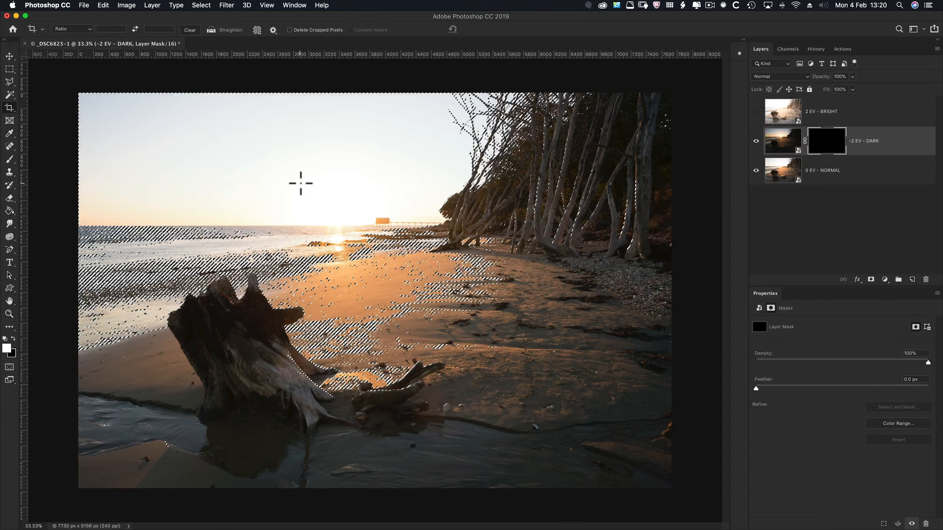
- Activate the Brush tool and set its opacity and flow to 100%
key(b)
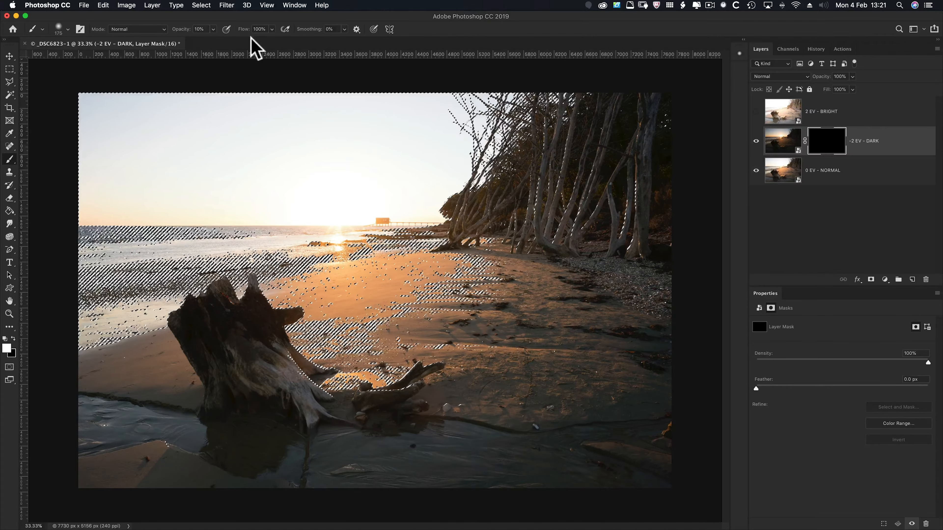
key(0)
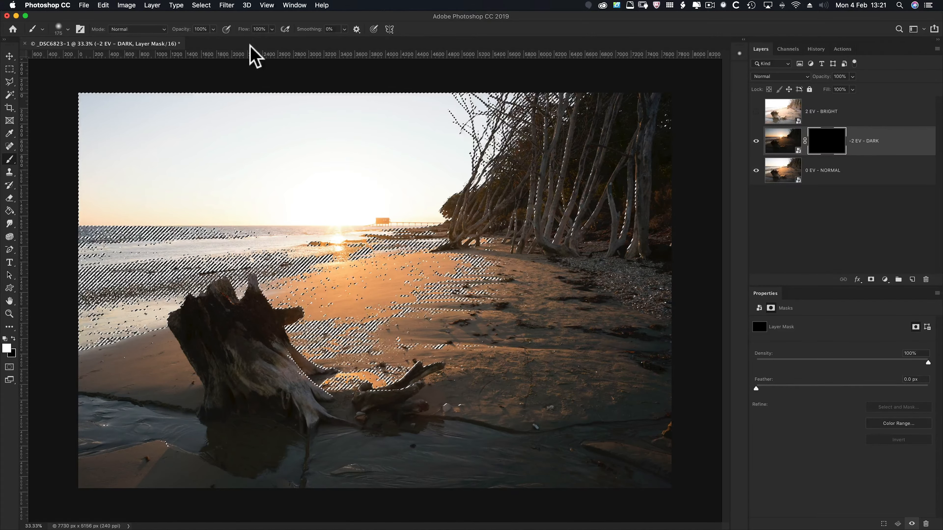
key(1)
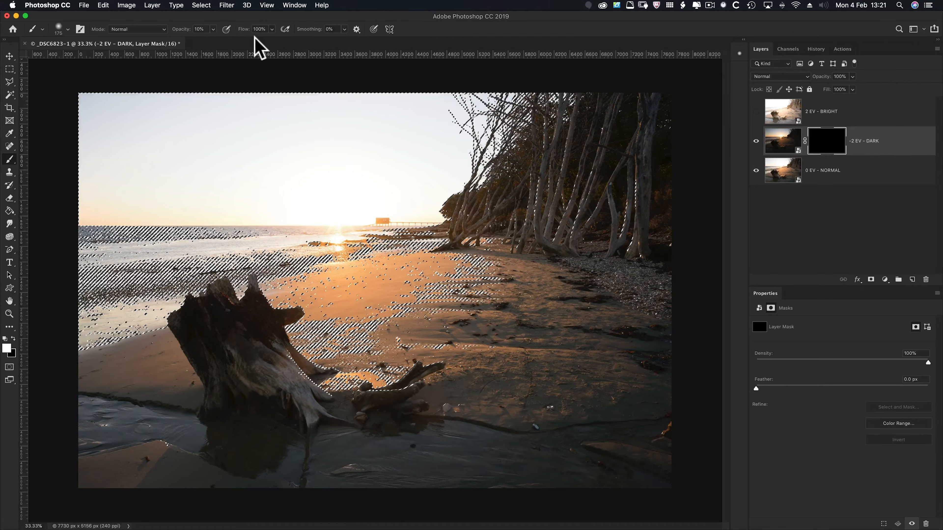
key(2)
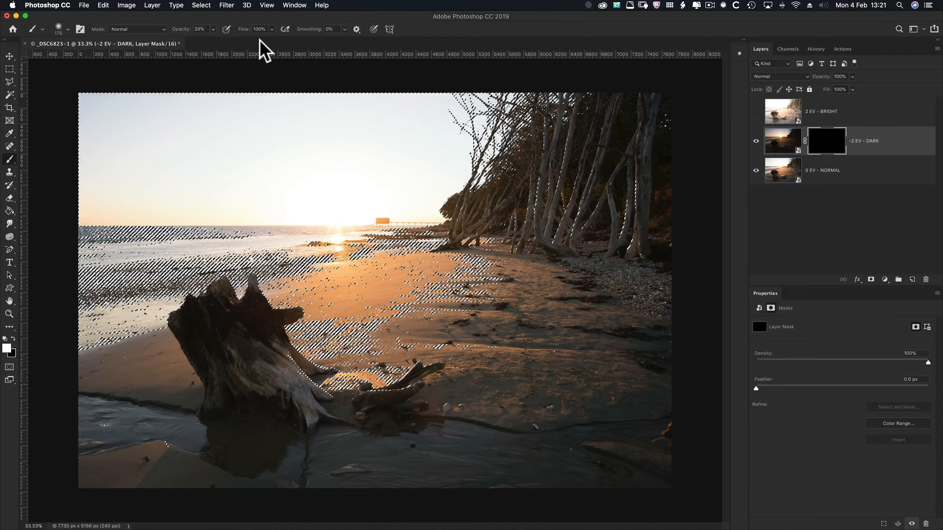
key(shift+2)
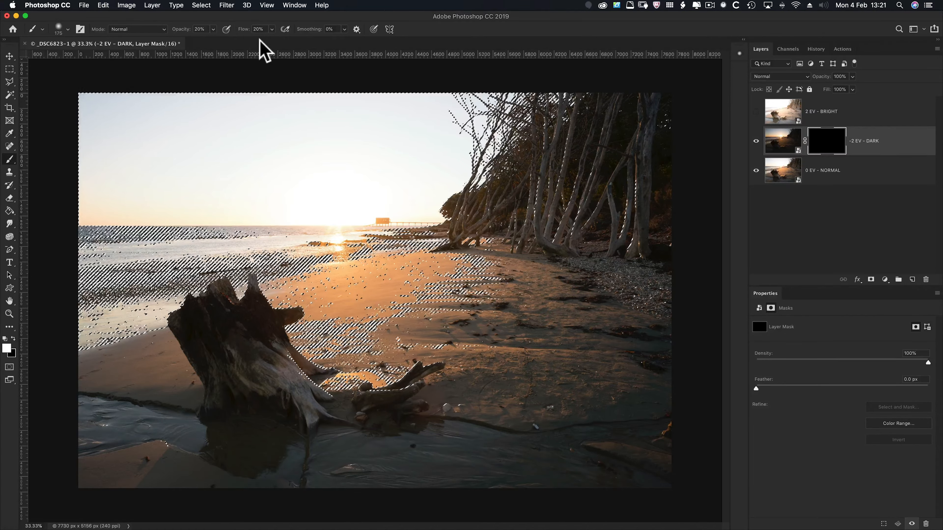
key(shift+0)
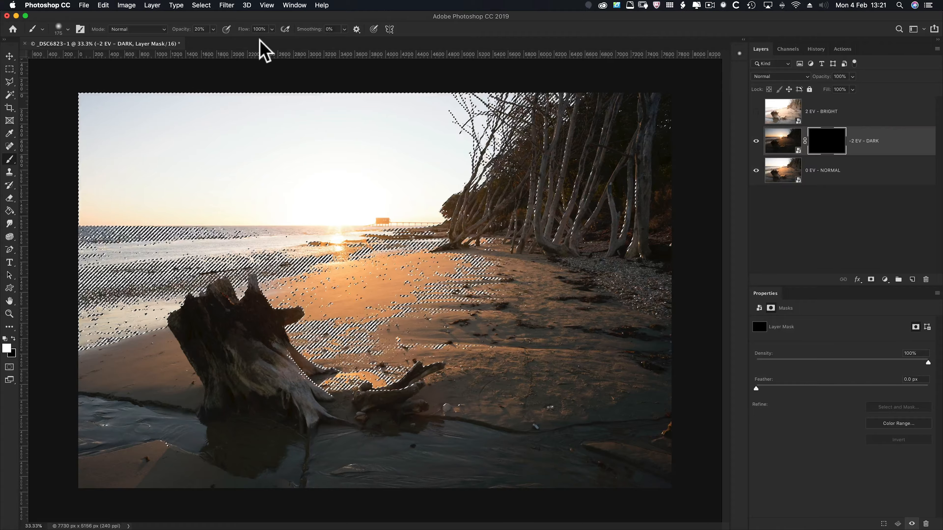
key(0)
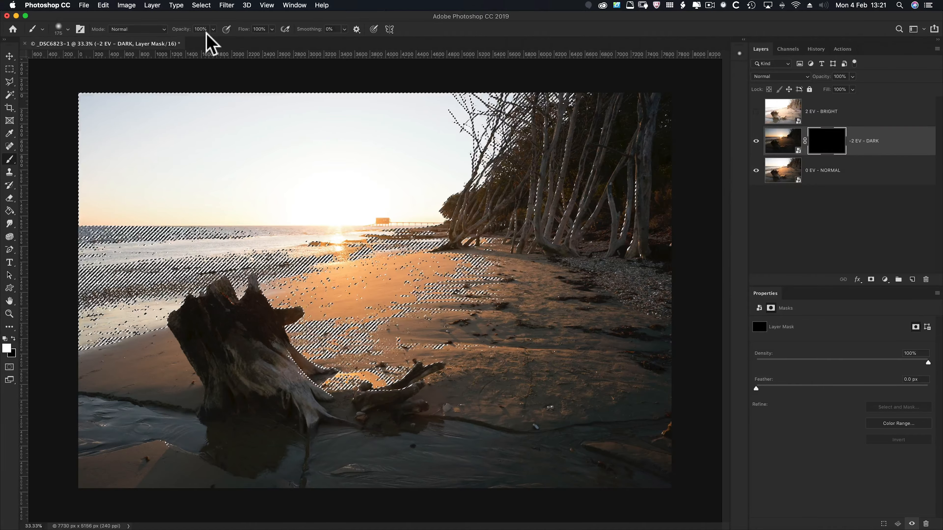
- Enlarge the brush to 1300 px, paint the sky white on the -2 EV - DARK layer mask through the active selection, and deselect
right_click(248, 130)
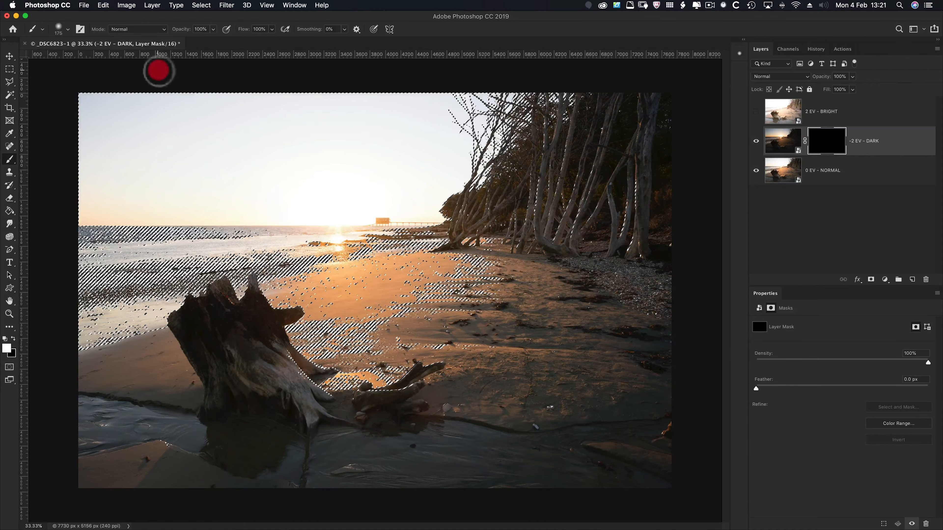
key(bracketright)
key(bracketright)
key(bracketright)
key(bracketright)
key(bracketright)
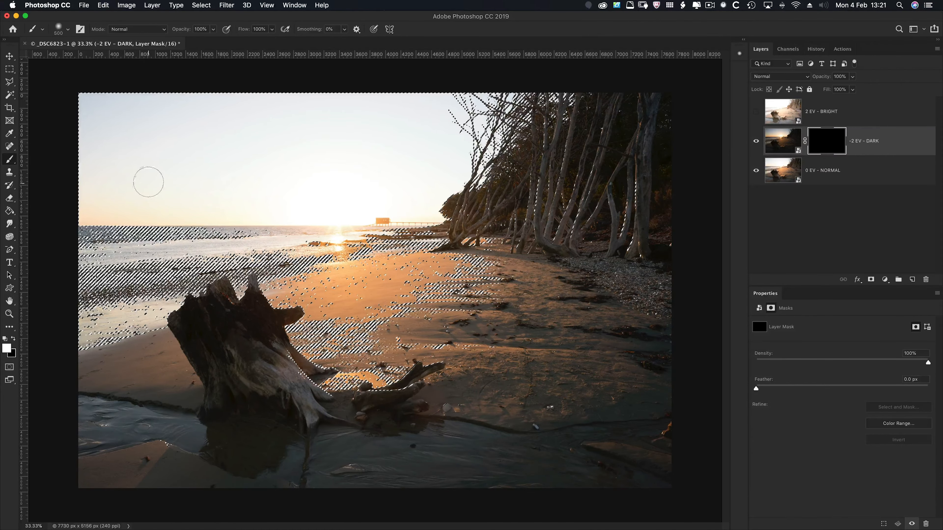
key(bracketright)
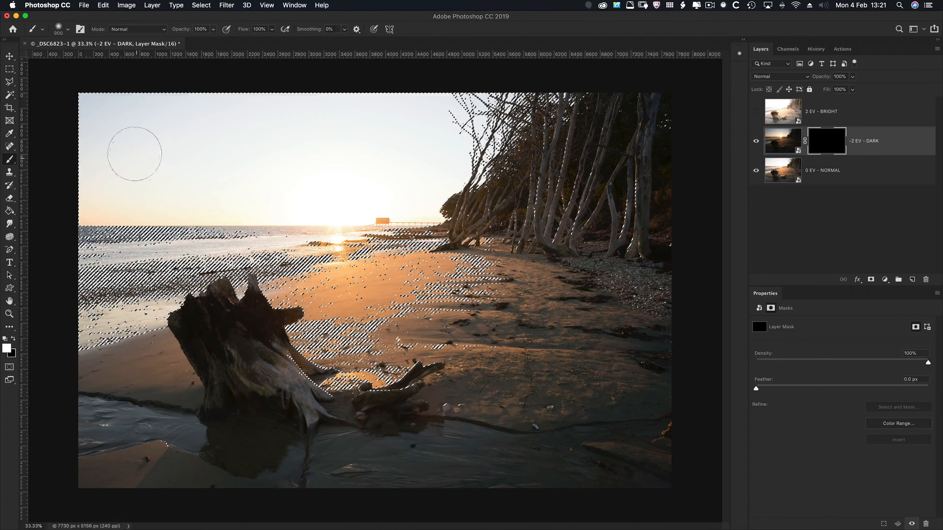
key(bracketright)
key(bracketright)
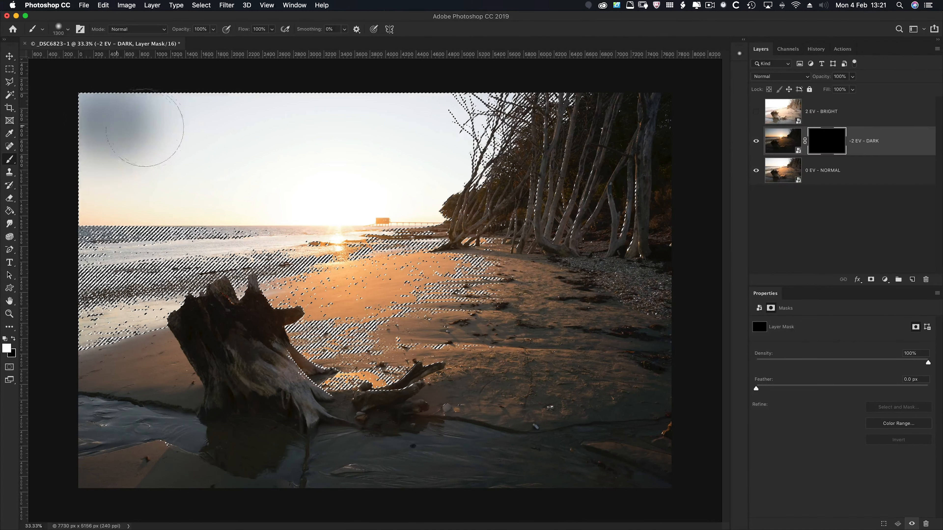
drag(242, 130, 345, 130)
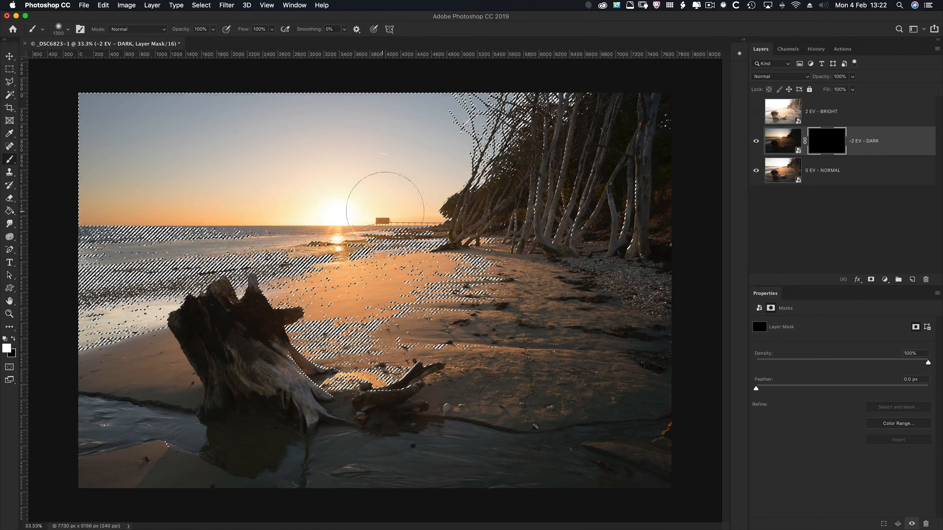
drag(413, 204, 285, 158)
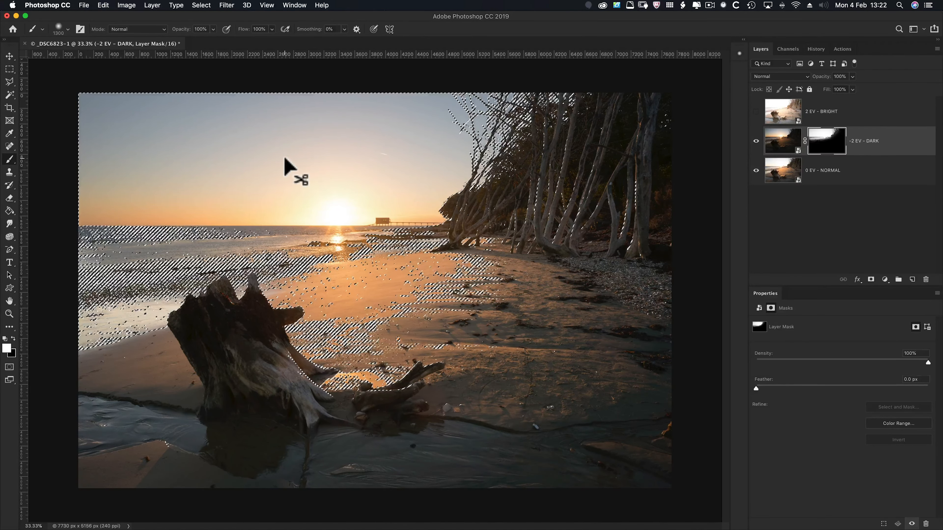
key(super+d)
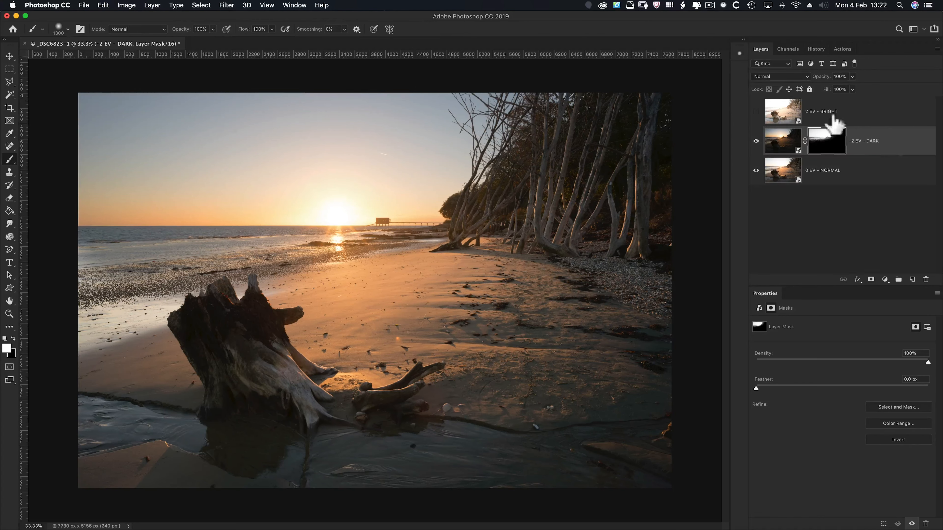
- Compare the Midtone 03 and Midtone 04 luminosity channels and load Midtone 04 as a selection
click(796, 51)
scroll(823, 231, down, 2)
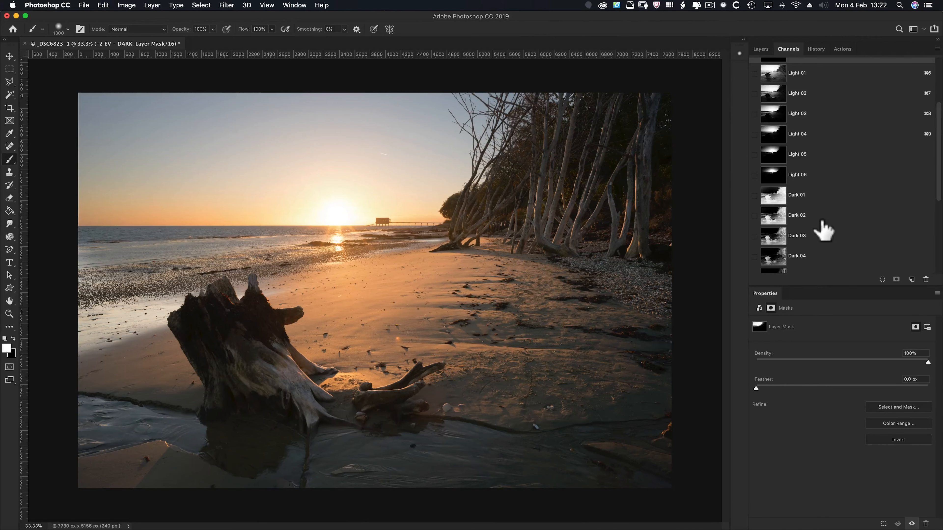
scroll(824, 230, down, 7)
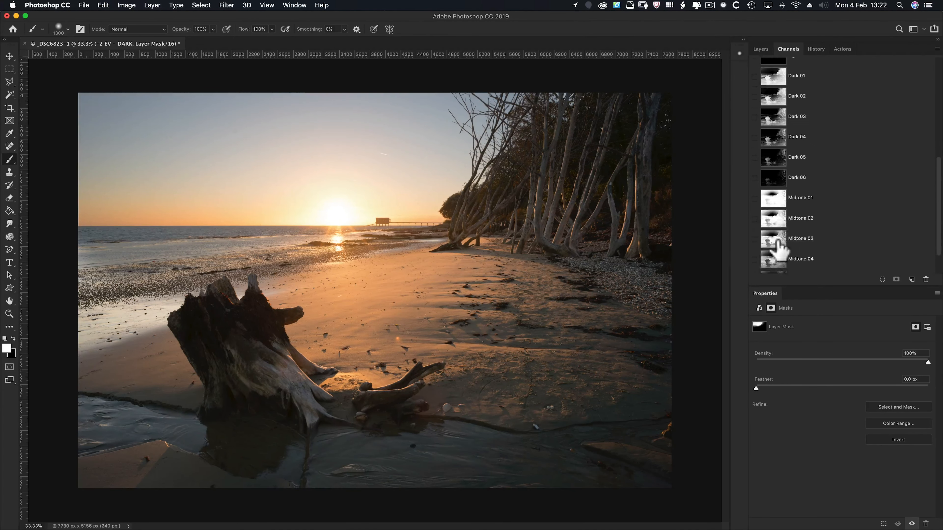
click(777, 243)
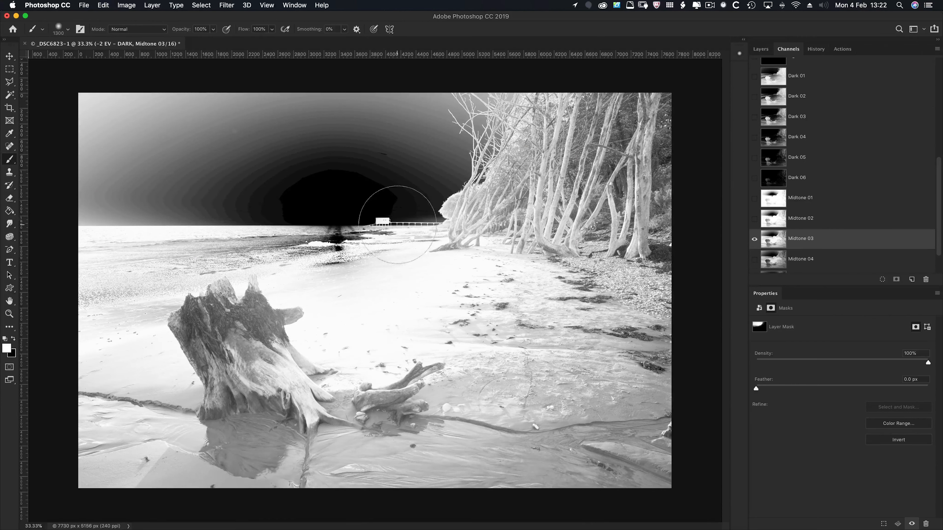
scroll(800, 242, down, 2)
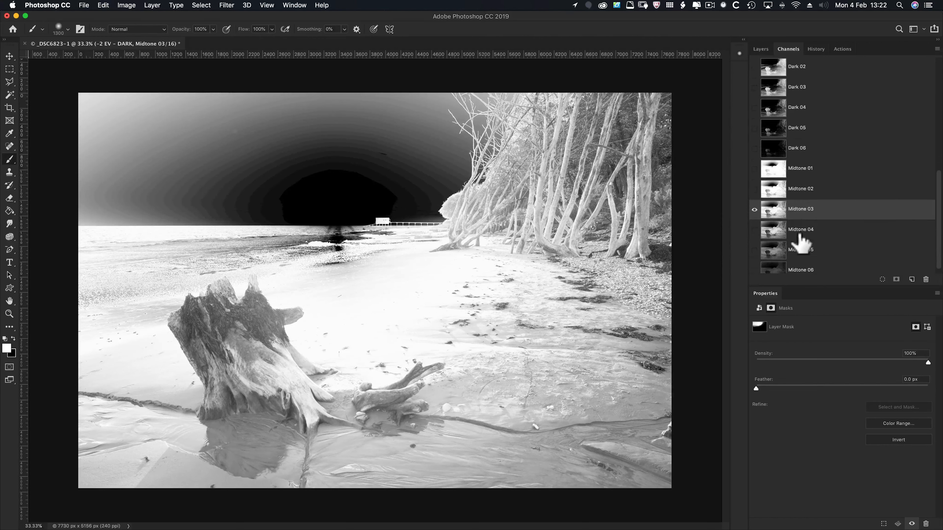
scroll(808, 241, down, 1)
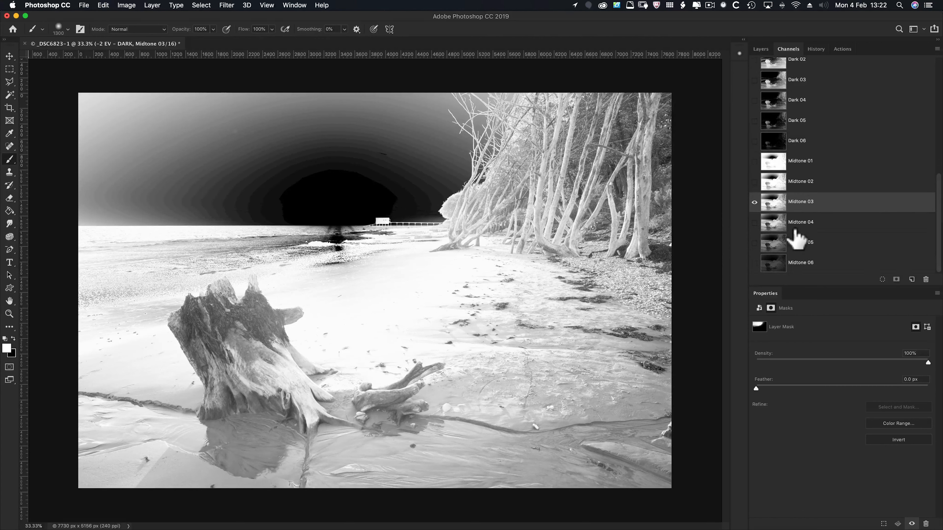
click(779, 226)
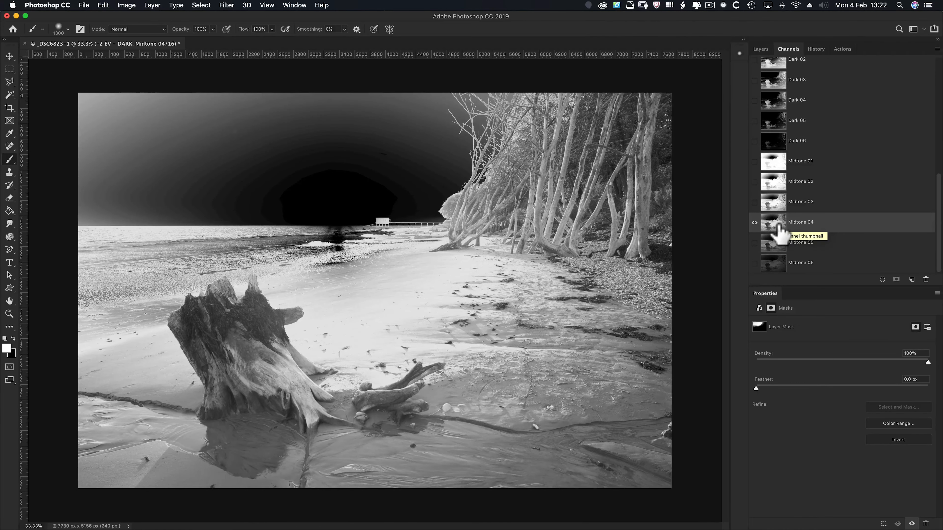
super+click(775, 224)
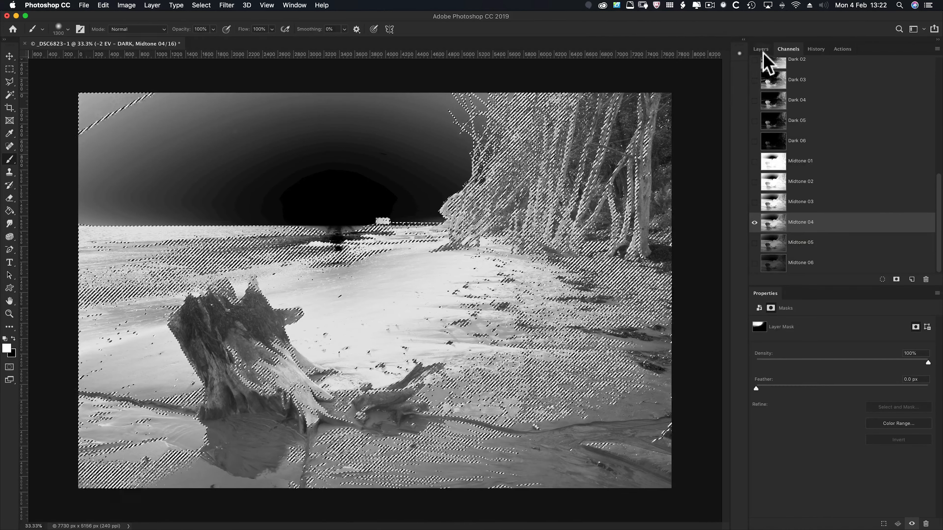
- Make the -2 EV - DARK layer mask the editing target with the selection edges hidden and white as the foreground colour
click(761, 49)
click(786, 143)
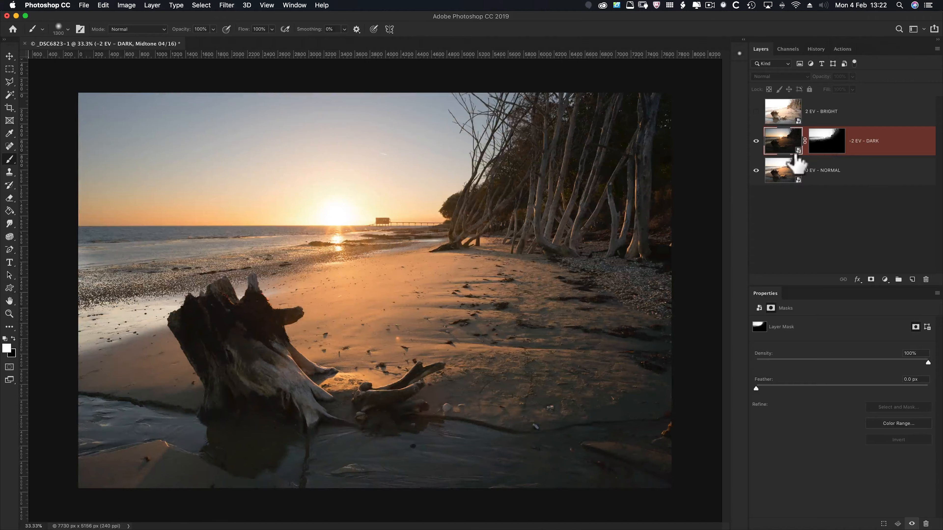
click(827, 141)
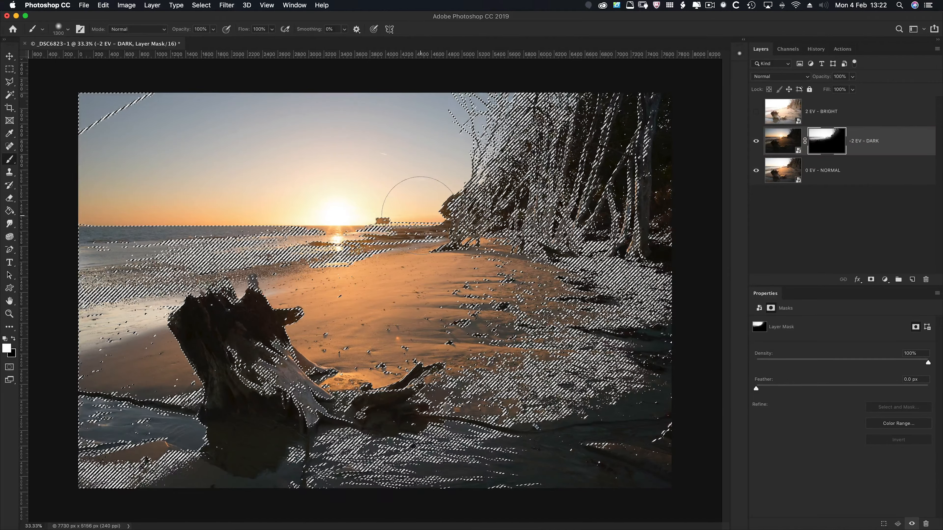
key(super+h)
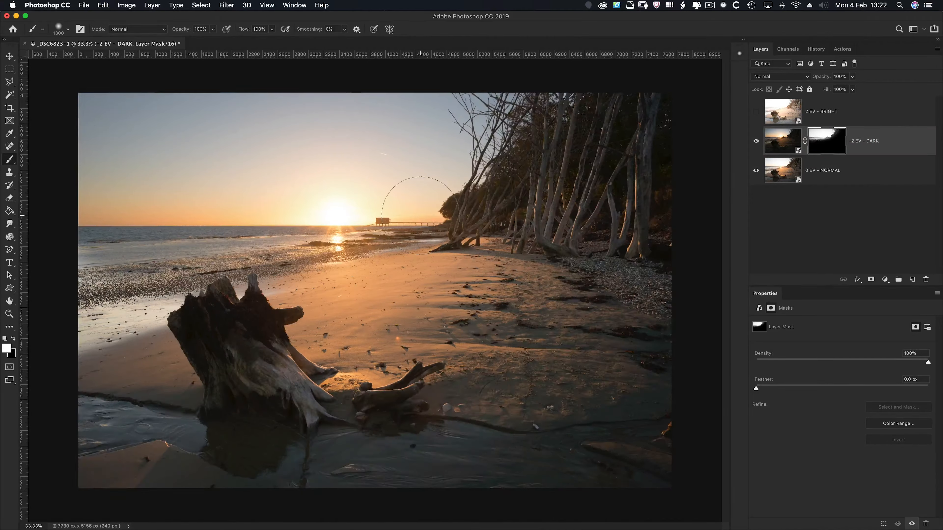
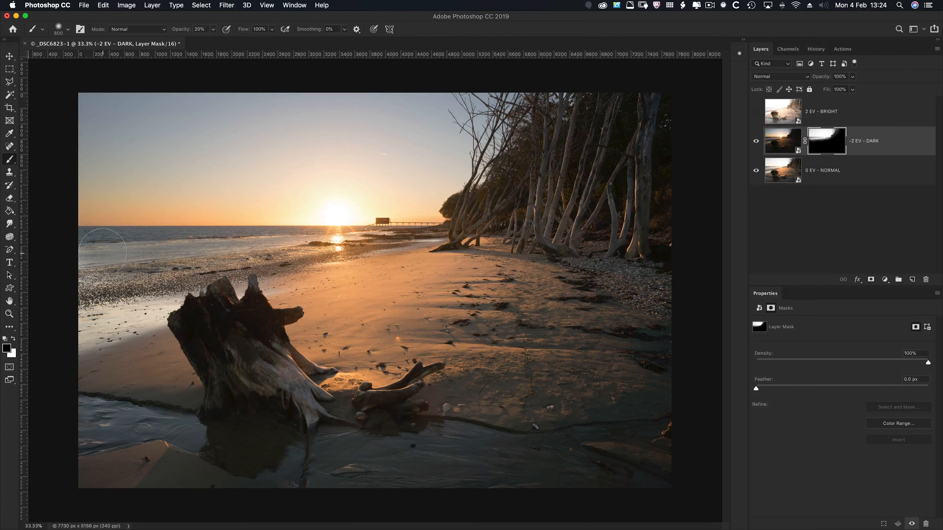
key(x)
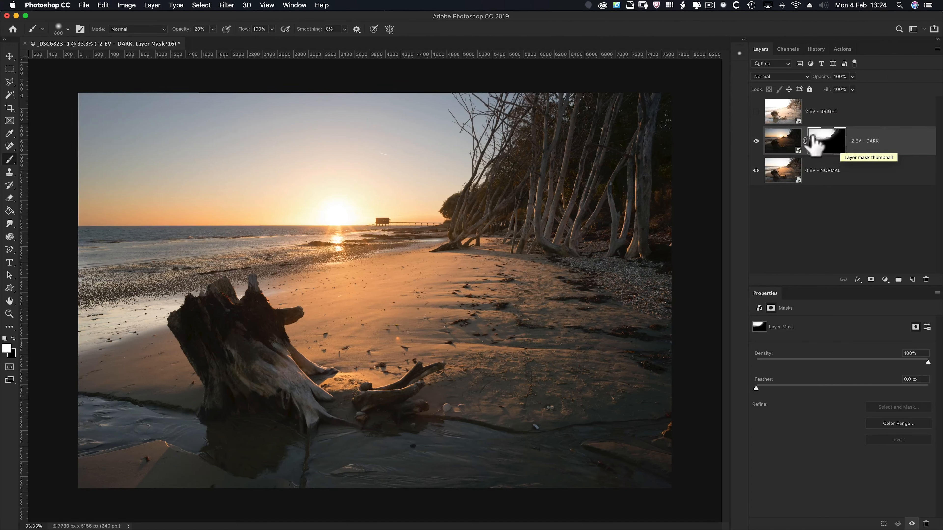
- Select the 2 EV - BRIGHT layer and make it visible
click(780, 115)
click(756, 112)
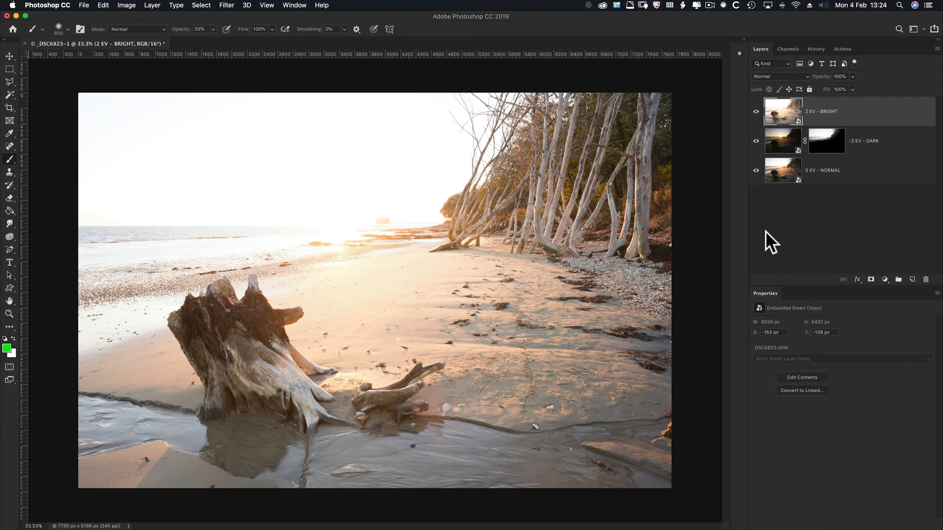
key(super+alt+2)
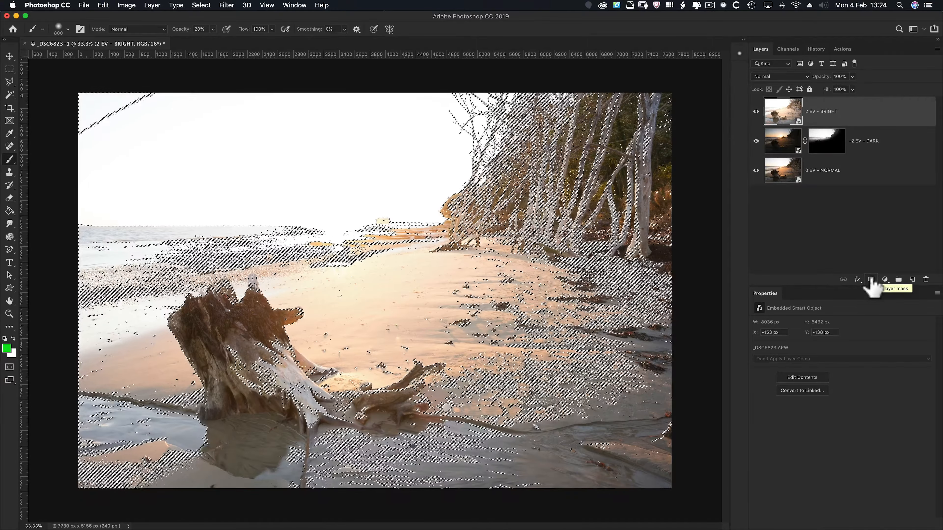
click(871, 280)
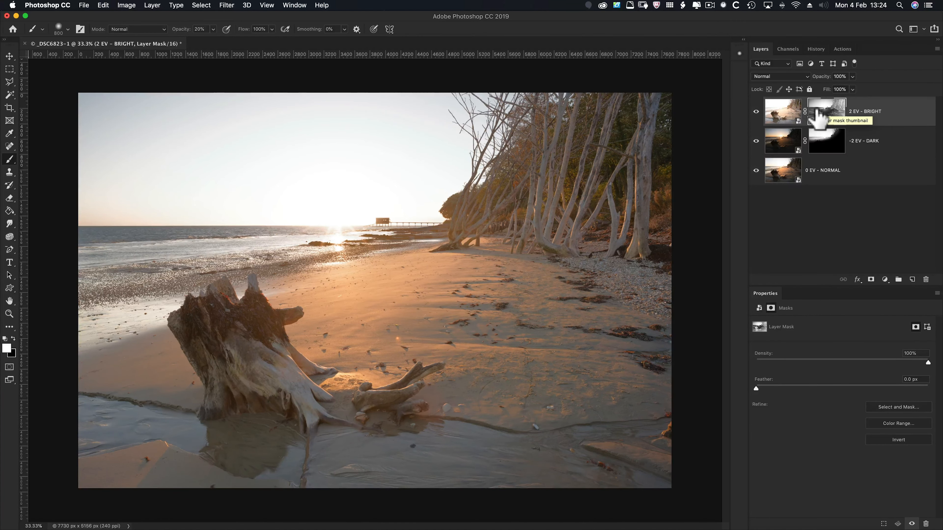
key(super+z)
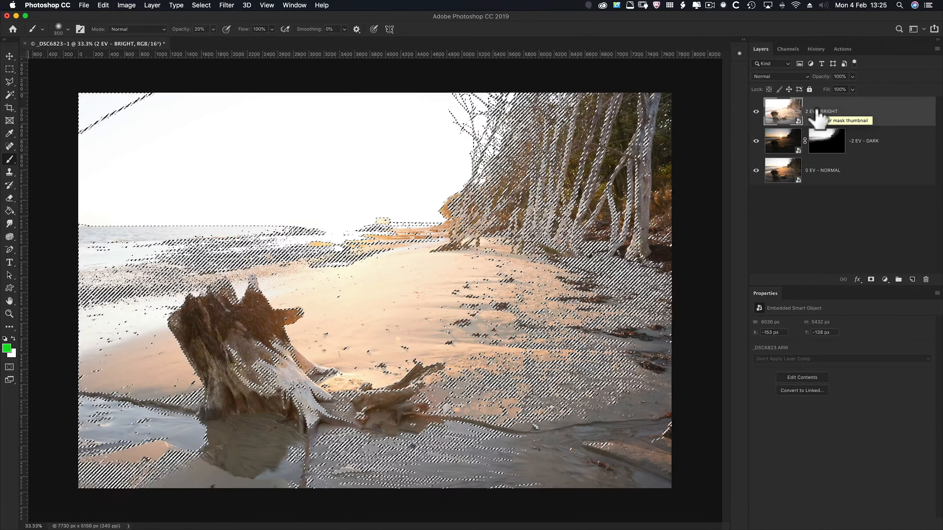
- Clear the active selection and add a black layer mask to the 2 EV - BRIGHT layer
key(super+d)
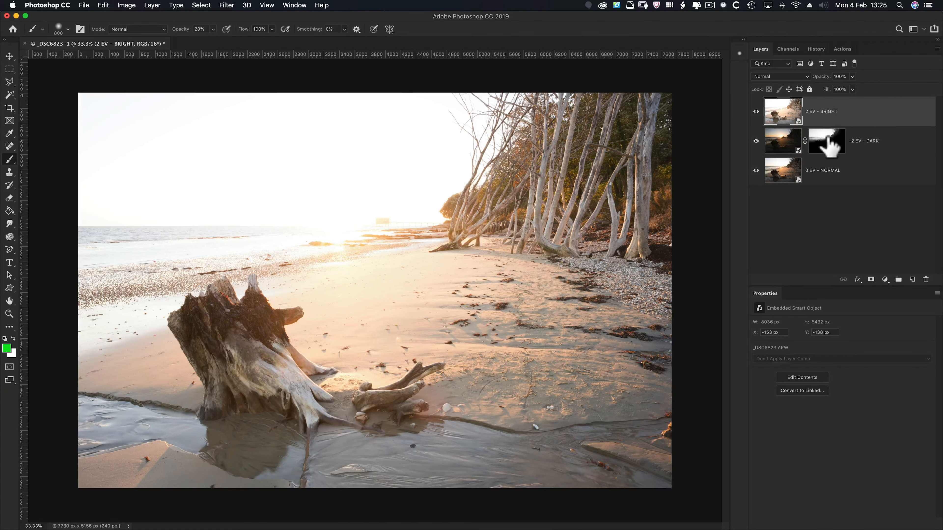
alt+click(871, 279)
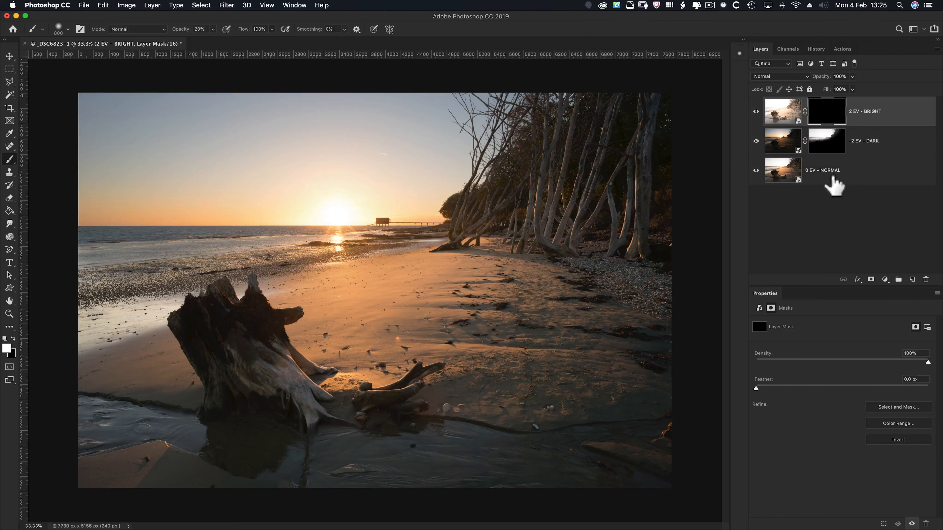
- Compare the Dark 04 and Dark 03 luminosity channels and load Dark 04 as a selection
click(788, 49)
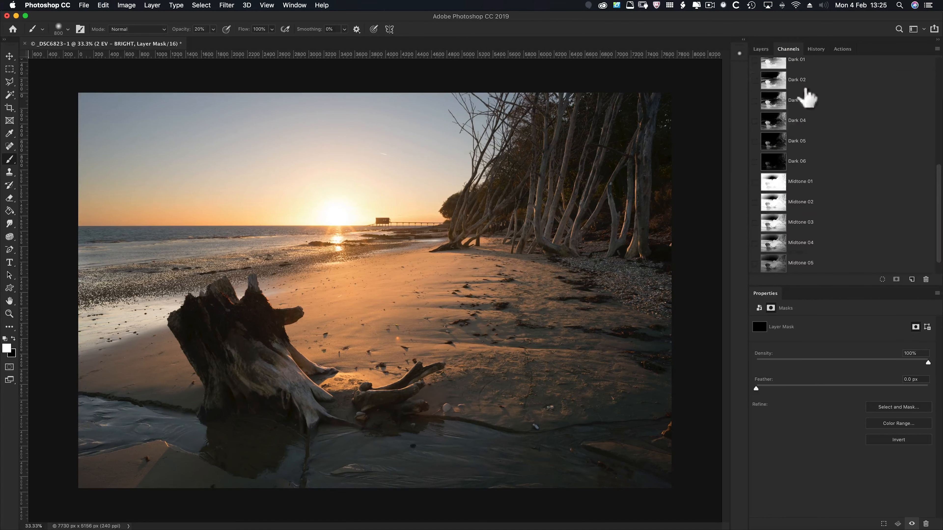
scroll(806, 169, up, 1)
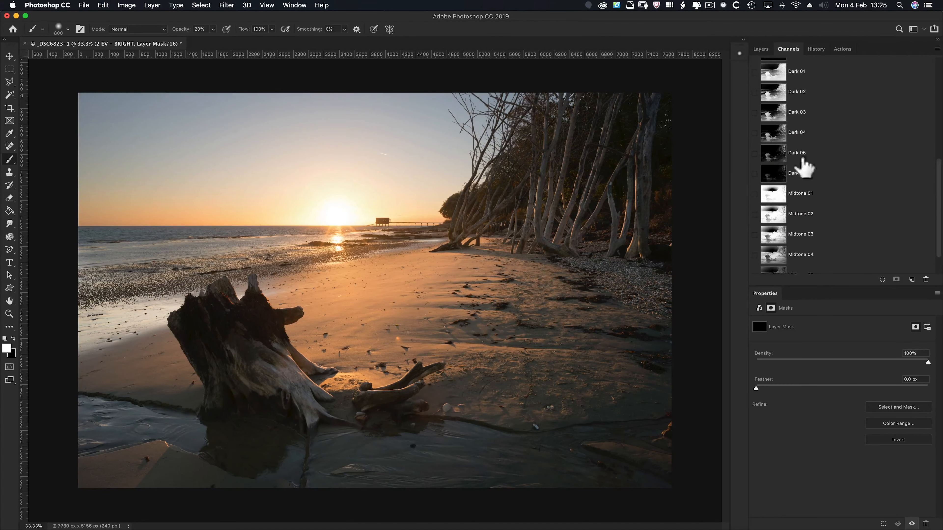
click(780, 131)
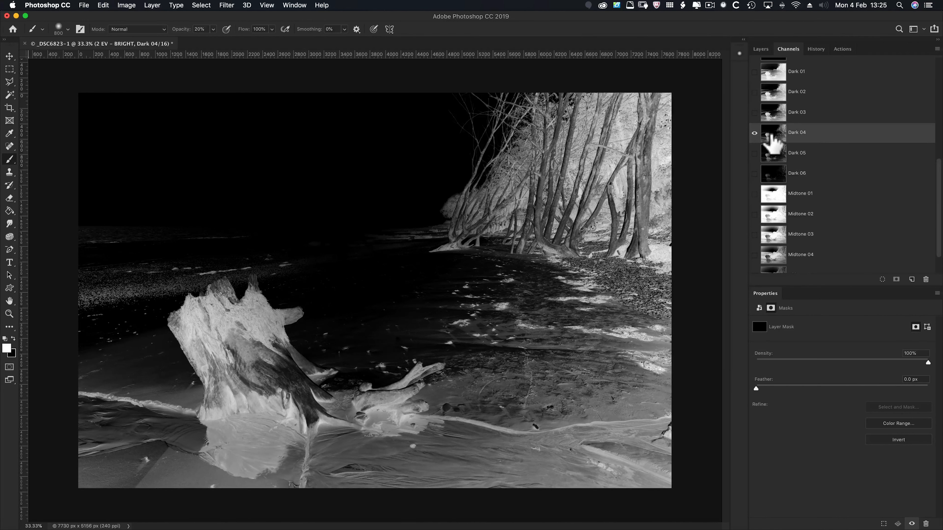
click(774, 118)
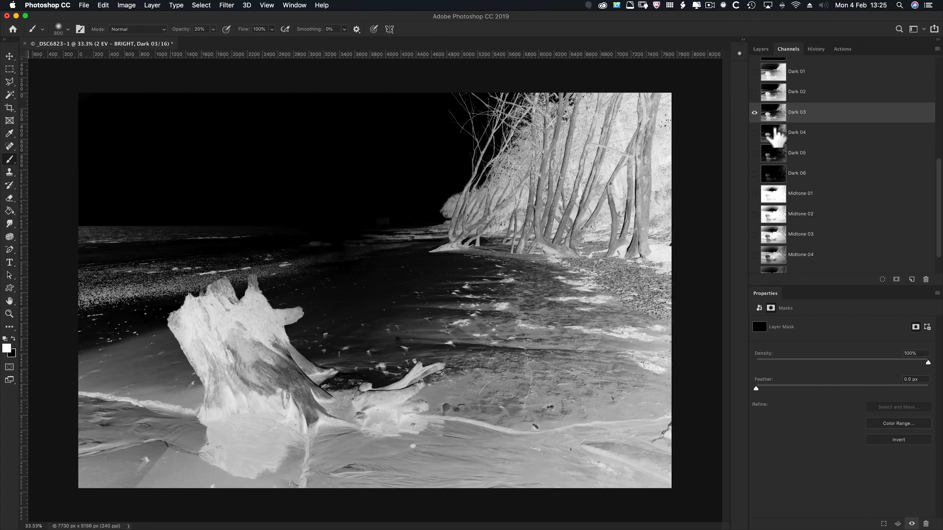
click(775, 133)
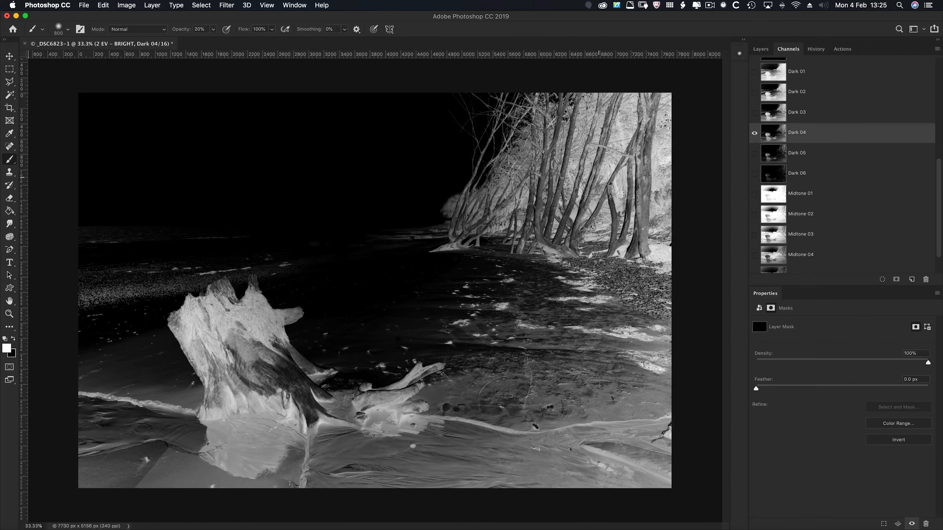
super+click(765, 135)
- Paint white at 20% opacity over the trees on the 2 EV - BRIGHT layer mask with the selection edges hidden, and deselect
click(761, 49)
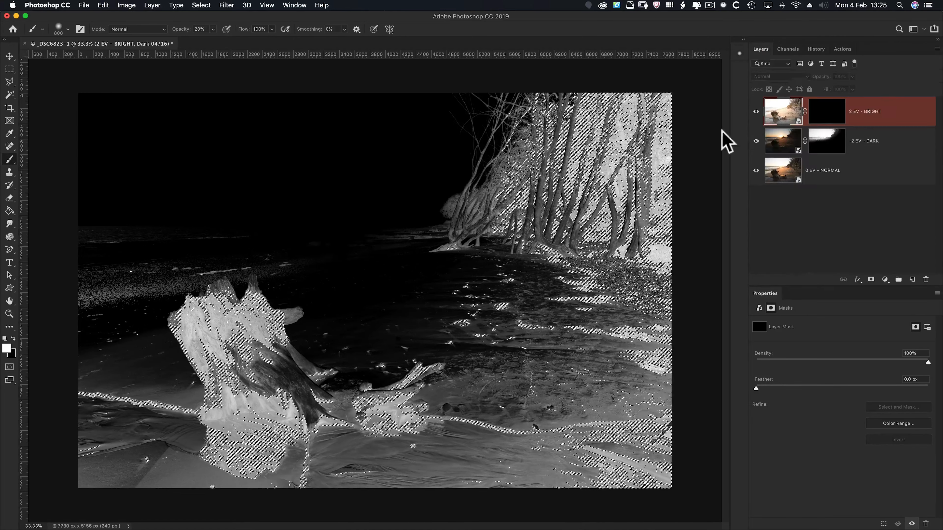
click(821, 123)
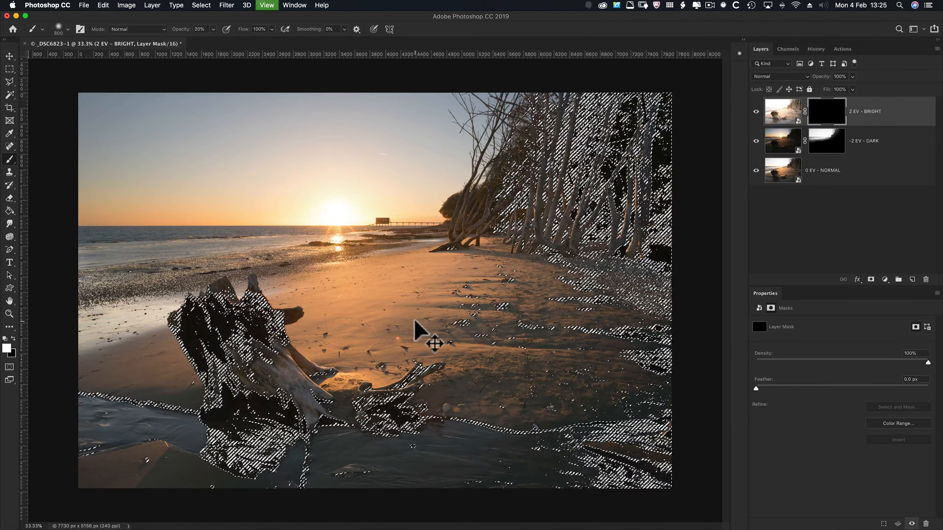
key(super+h)
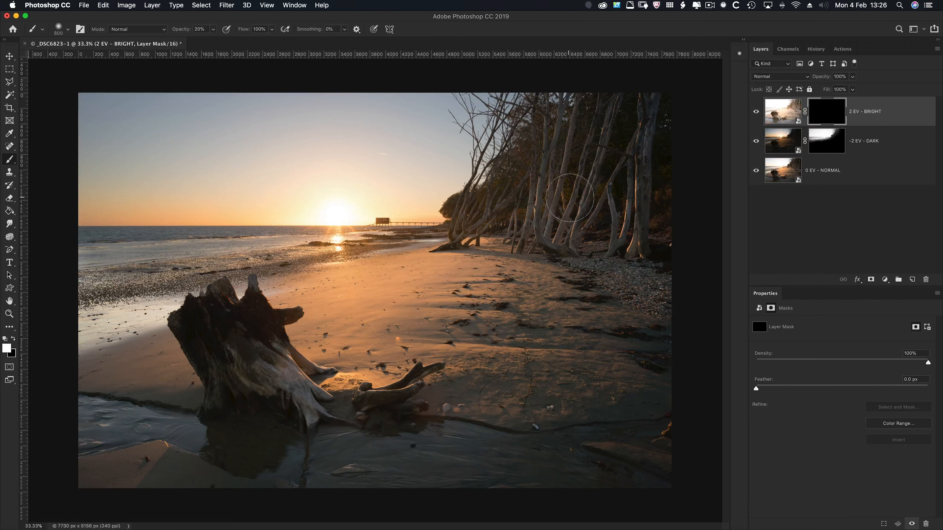
mouse_move(585, 128)
mouse_down()
mouse_move(605, 115)
mouse_move(628, 153)
mouse_move(669, 162)
mouse_up()
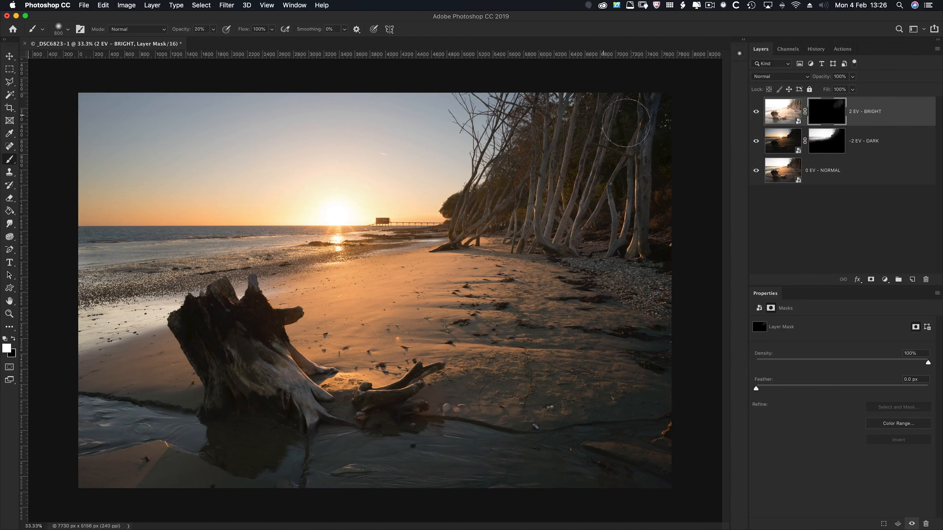
mouse_move(527, 205)
mouse_down()
mouse_move(483, 215)
mouse_move(521, 245)
mouse_up()
key(super+d)
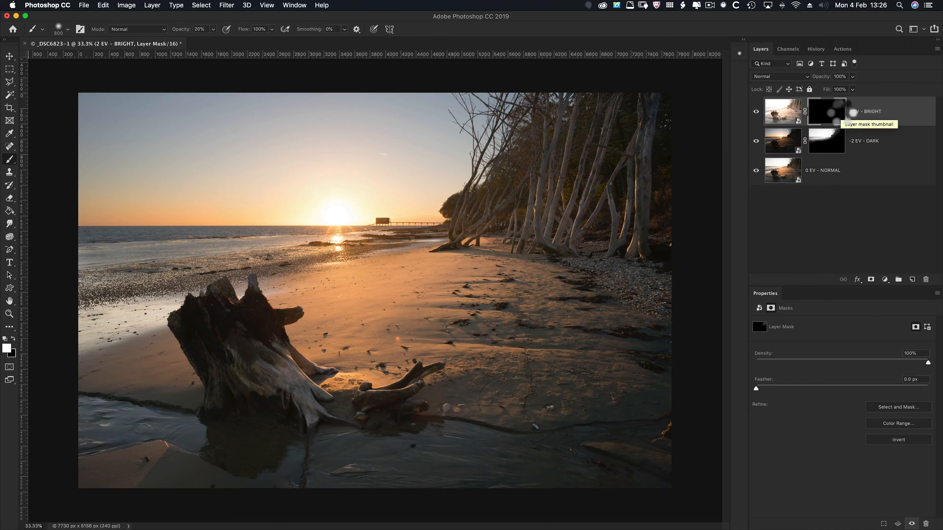
- Fill the 2 EV - BRIGHT layer mask with black and load the Dark 05 luminosity channel as a selection
key(super+BackSpace)
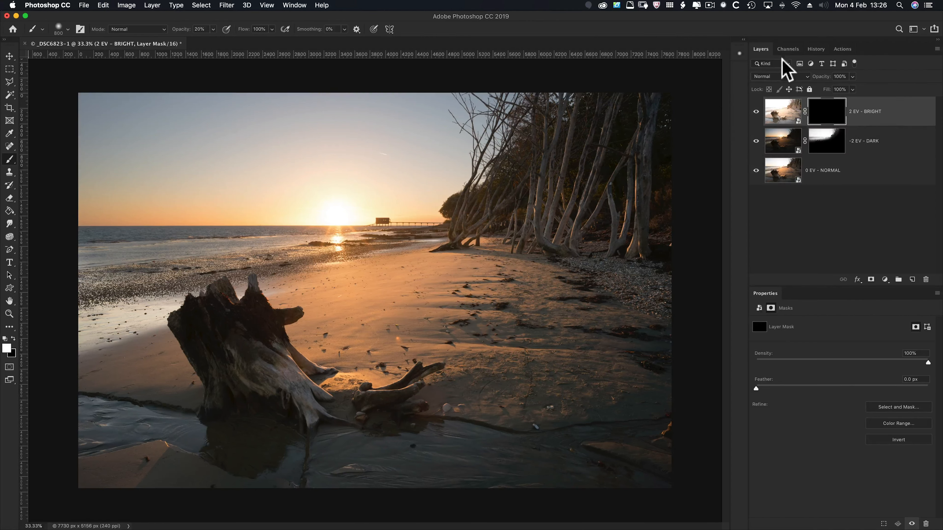
click(788, 48)
click(777, 156)
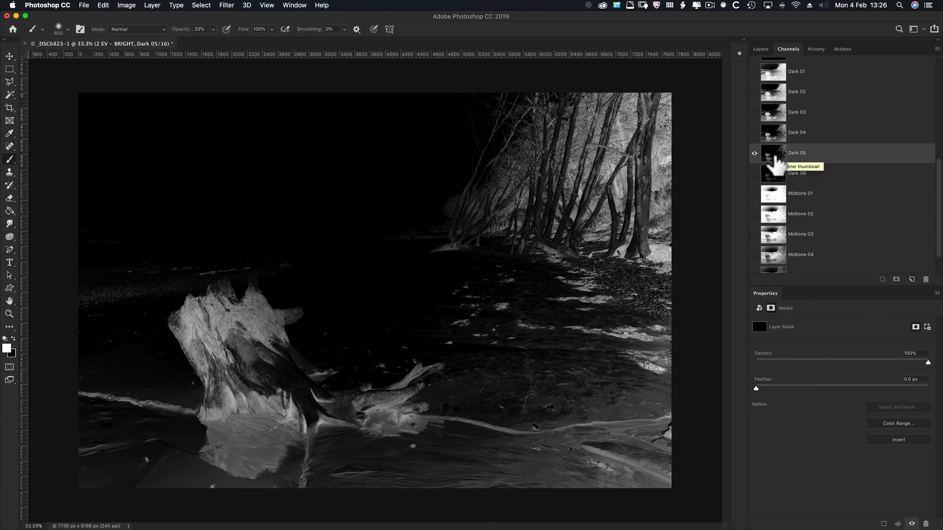
super+click(767, 148)
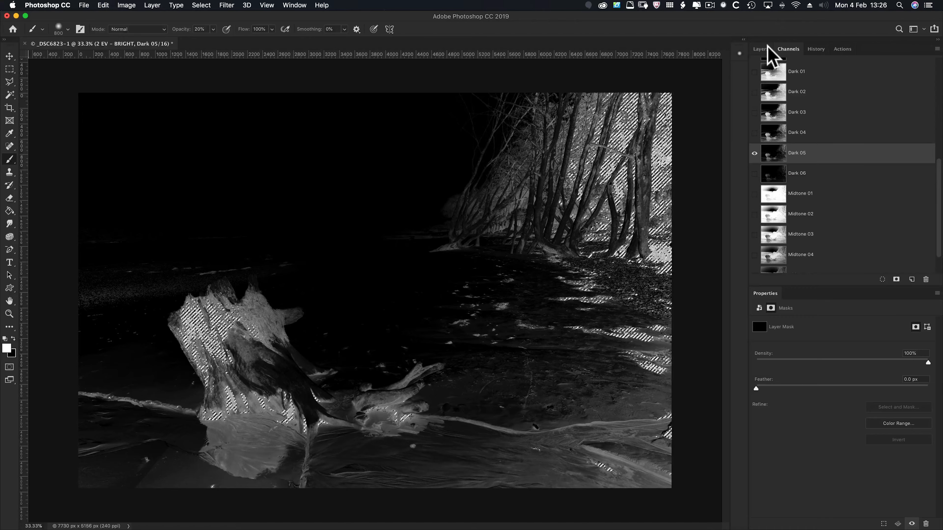
- Paint white at 30% opacity over the trees on the 2 EV - BRIGHT layer mask with the selection edges hidden
click(768, 48)
click(825, 120)
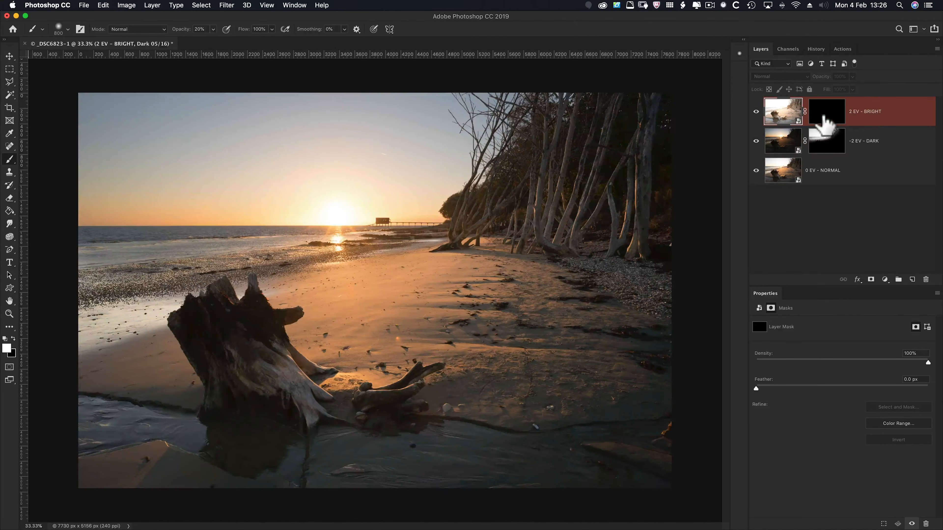
key(0)
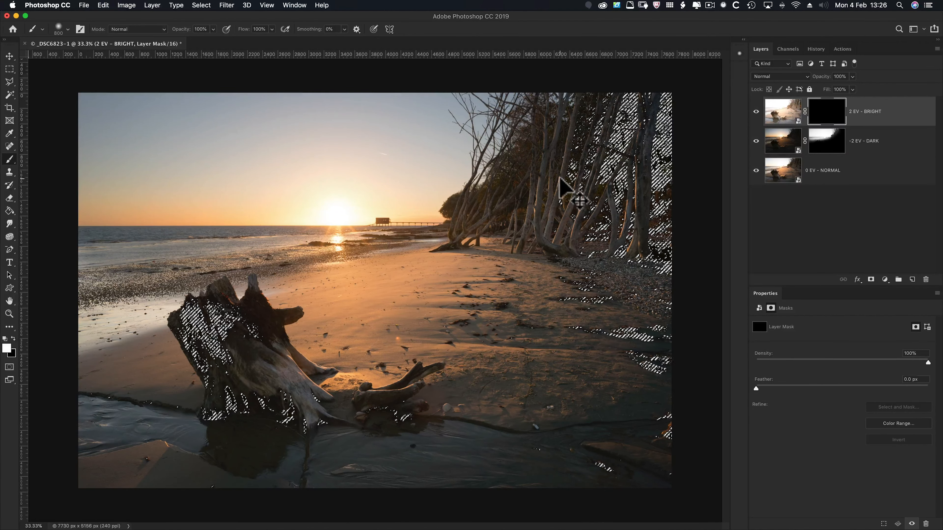
key(super+d)
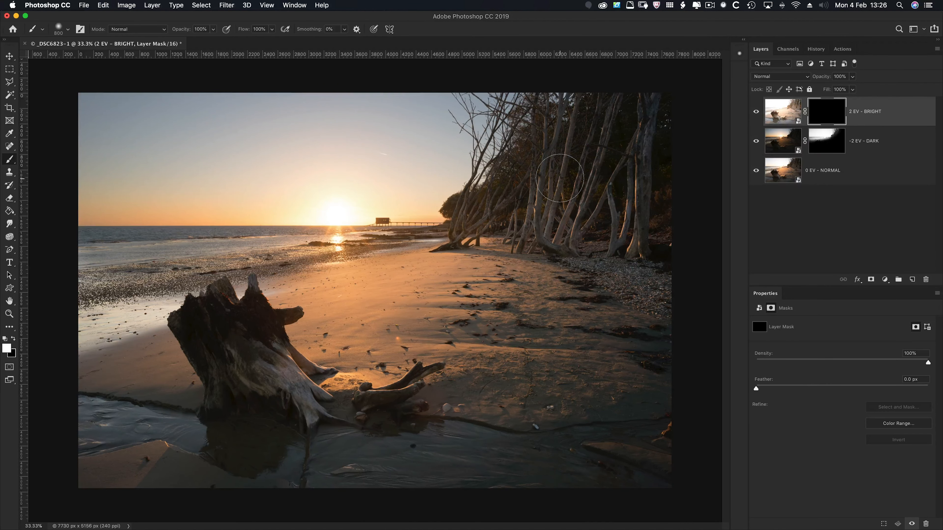
mouse_move(560, 178)
mouse_down()
mouse_move(547, 199)
mouse_move(579, 146)
mouse_move(611, 130)
mouse_move(635, 137)
mouse_up()
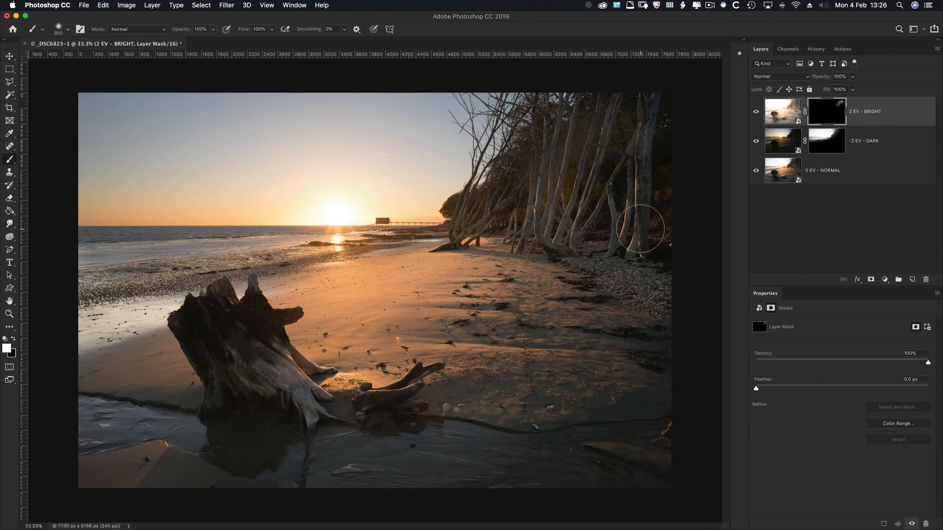
key(super+z)
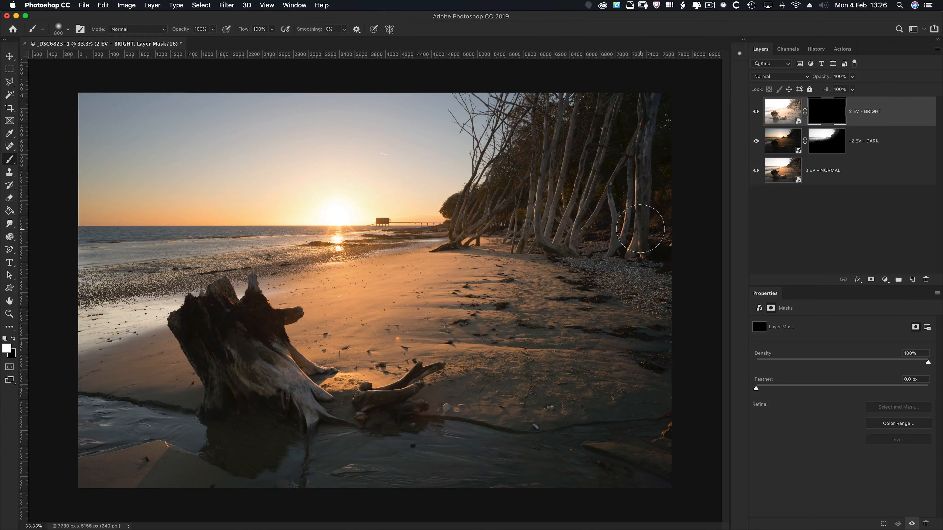
key(3)
mouse_move(477, 205)
mouse_down()
mouse_move(469, 214)
mouse_move(564, 207)
mouse_up()
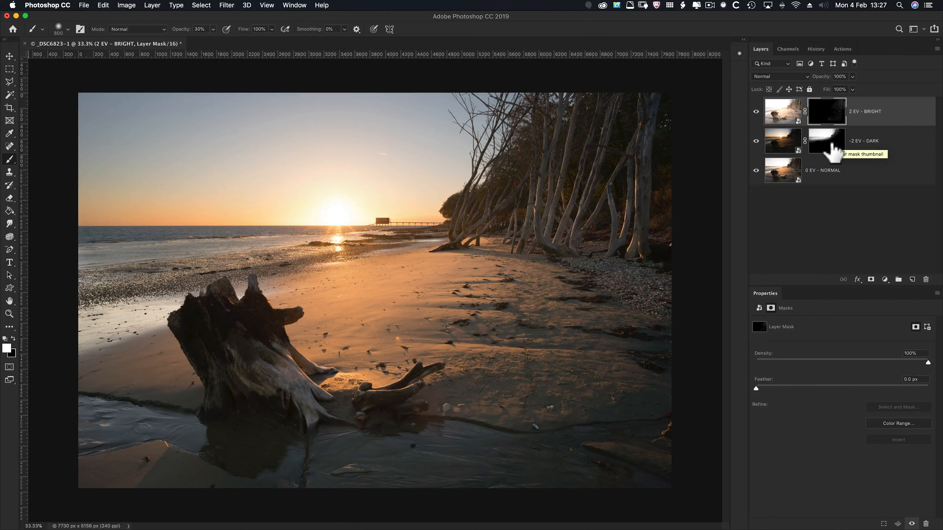
- View the 0 EV - NORMAL layer's Camera Raw settings, cancel without changes, and reselect the 2 EV - BRIGHT layer mask
click(783, 171)
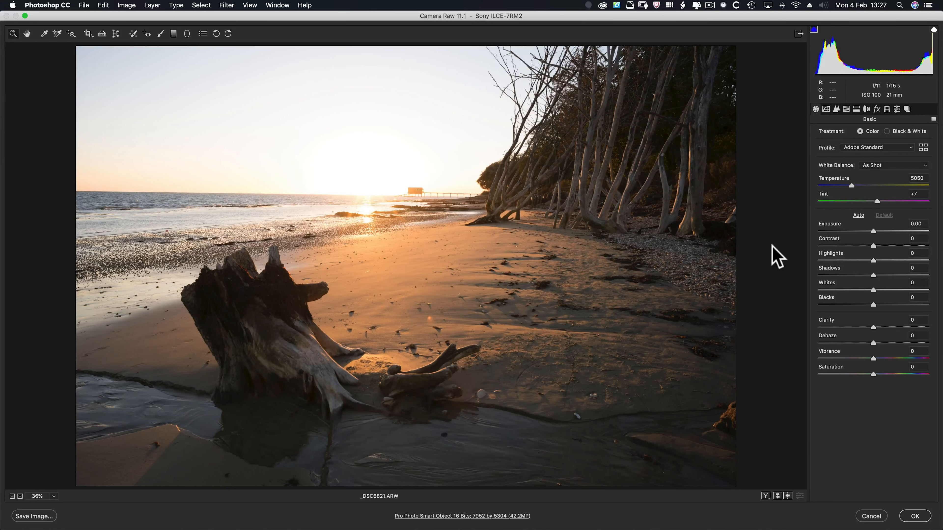
click(871, 517)
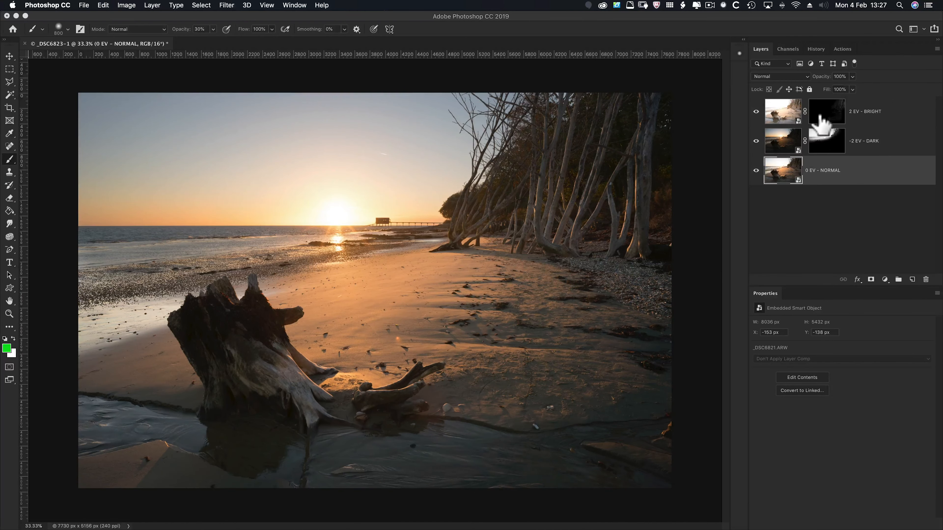
click(821, 123)
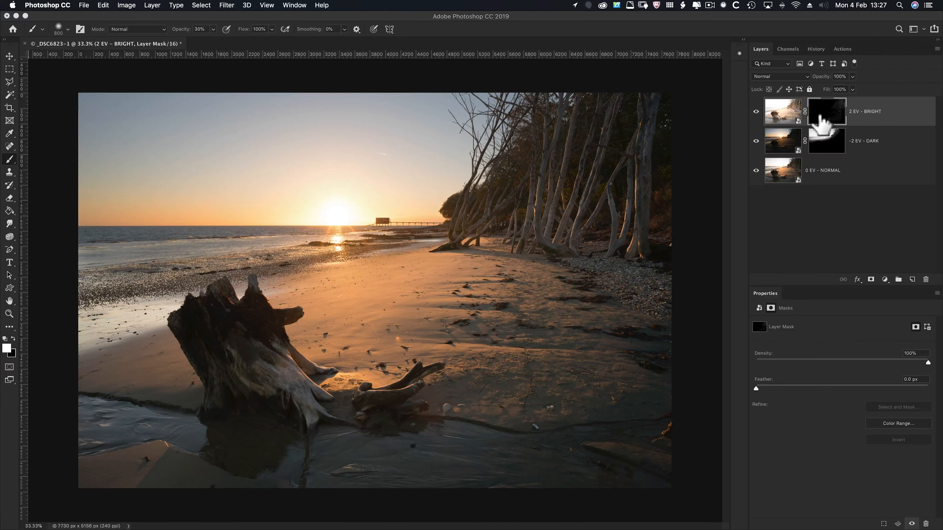
- Compare the Dark 05, Dark 03 and Dark 04 luminosity channels and load Dark 04 as a selection
click(793, 50)
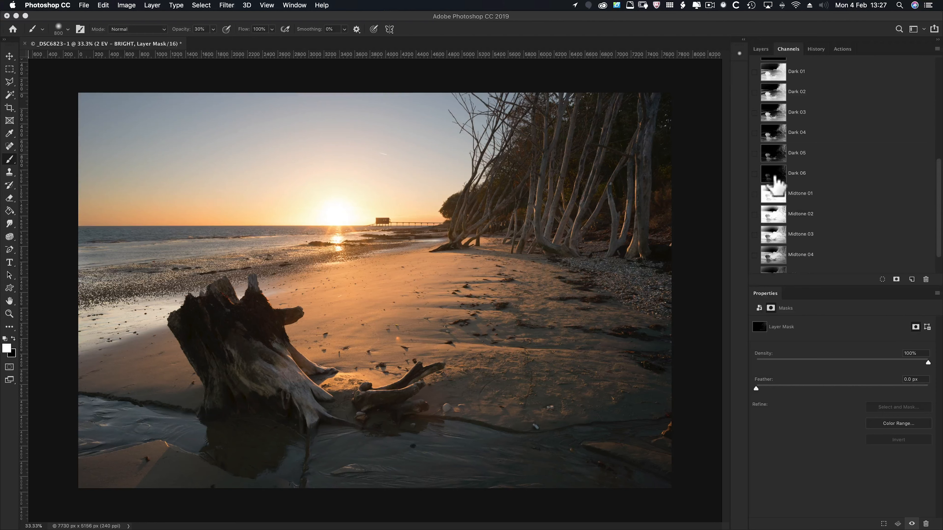
click(774, 156)
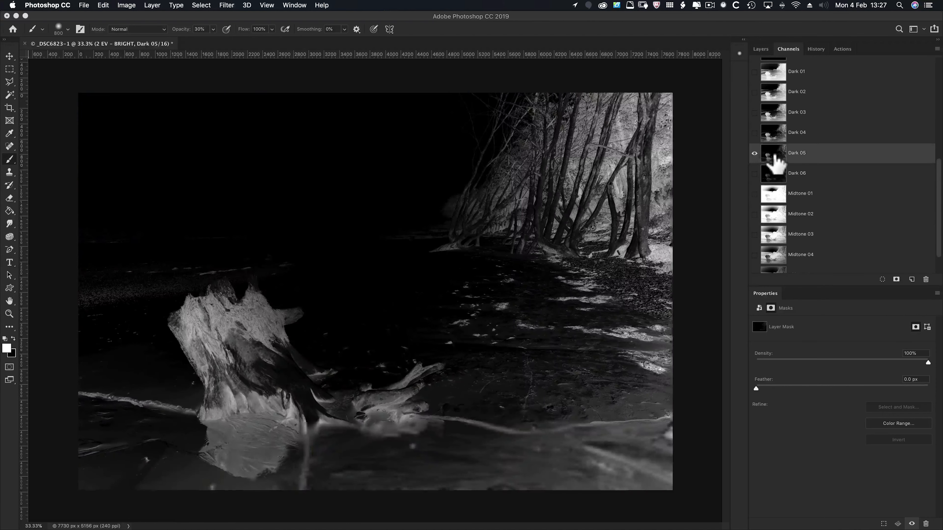
click(775, 116)
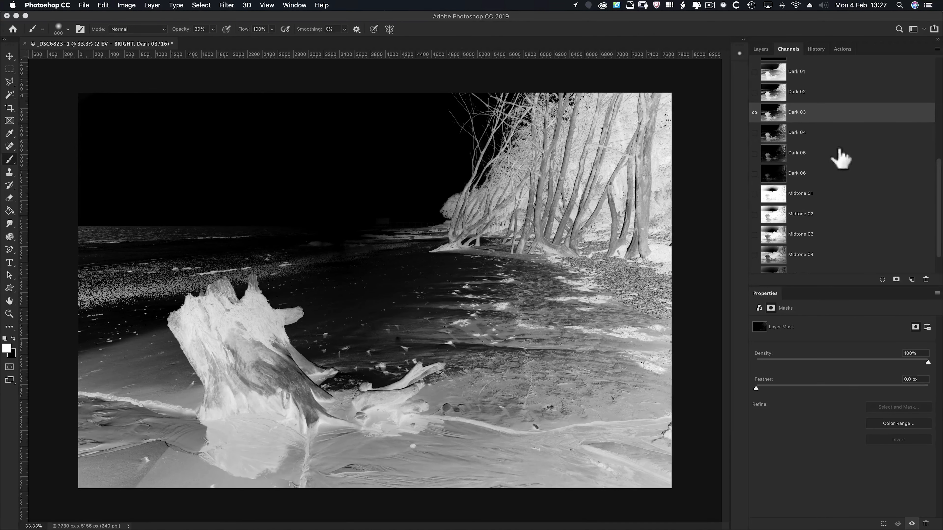
click(784, 138)
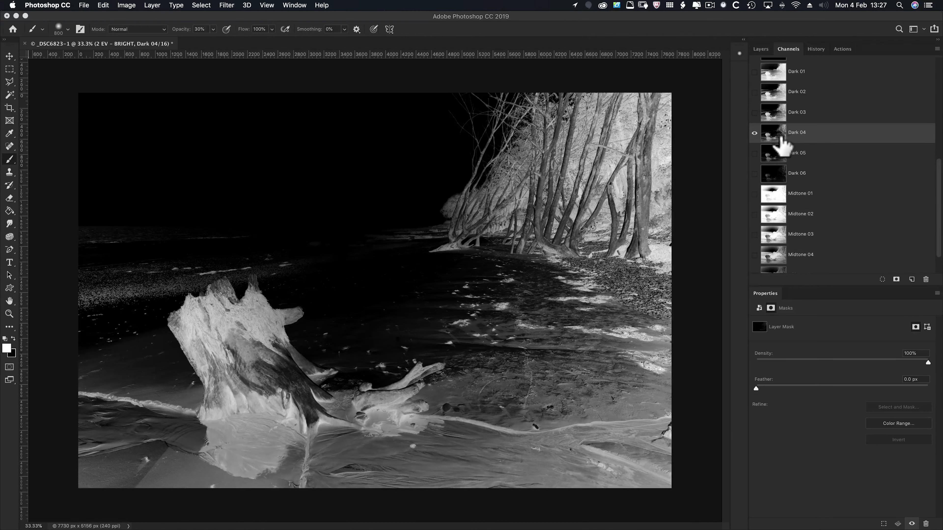
super+click(776, 136)
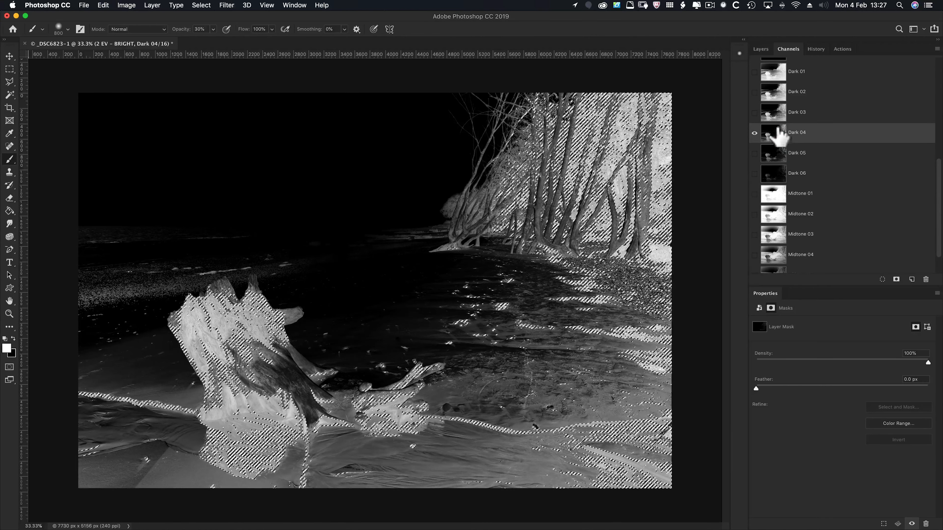
- Paint white at 40% opacity over the tree stump and wet foreground on the 2 EV - BRIGHT layer mask, with the selection edges hidden
click(759, 50)
click(826, 118)
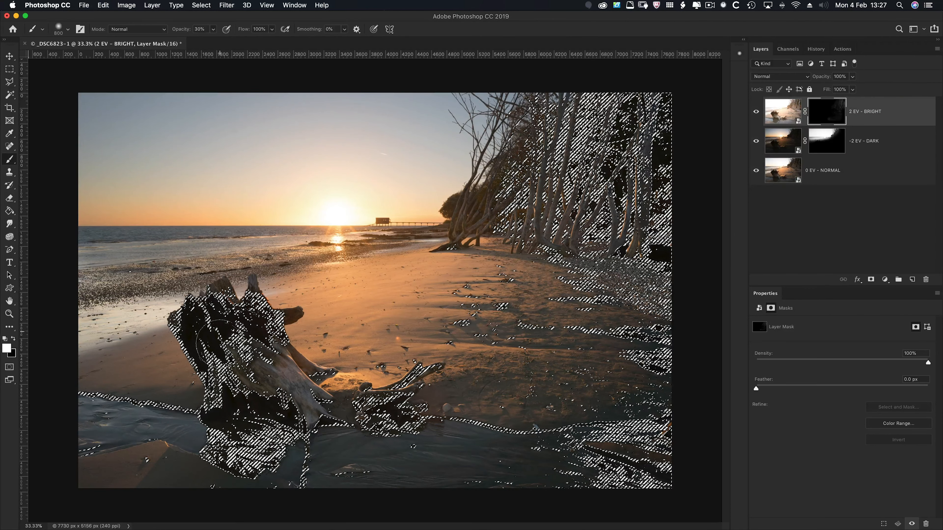
key(0)
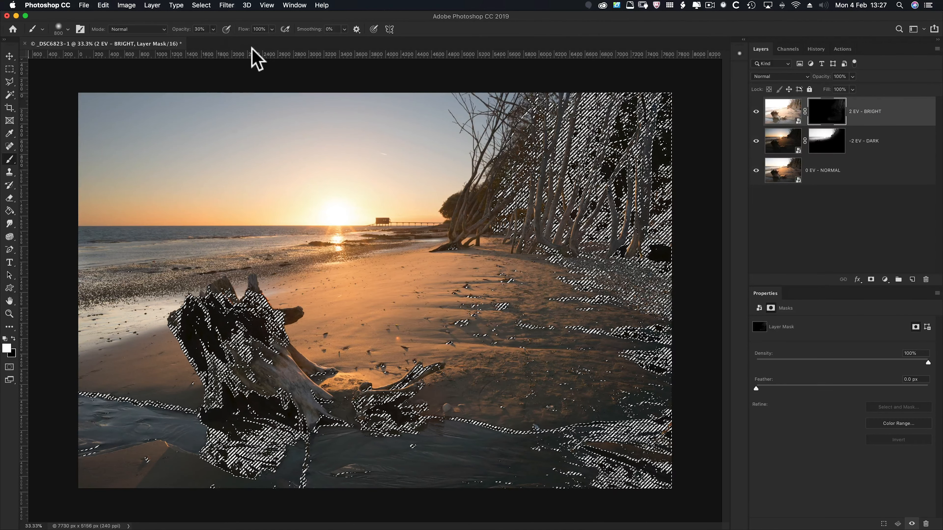
mouse_move(276, 520)
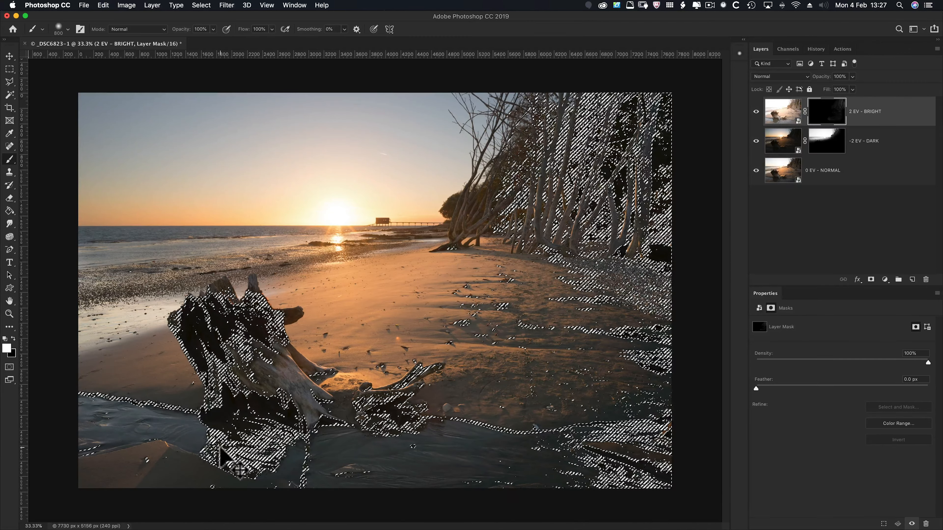
key(super+d)
mouse_move(238, 394)
mouse_down()
mouse_move(218, 329)
mouse_move(266, 372)
mouse_up()
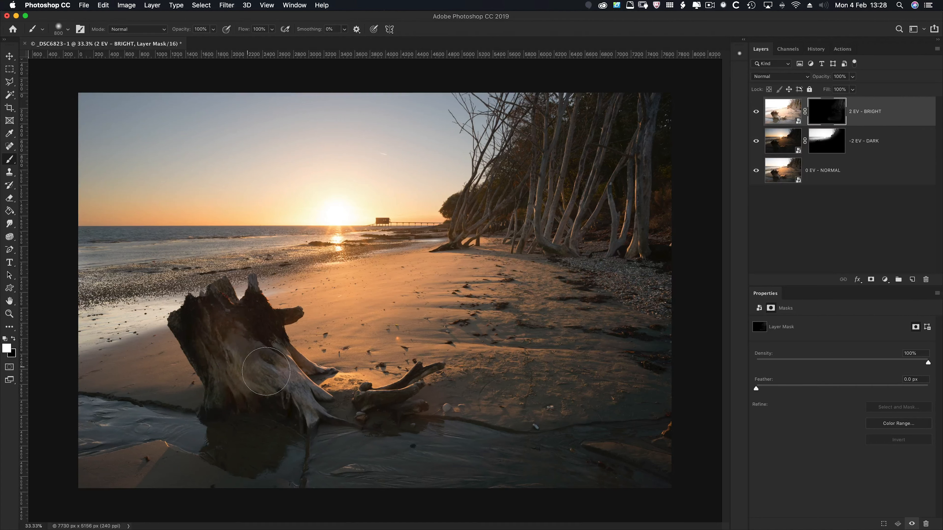
key(super+z)
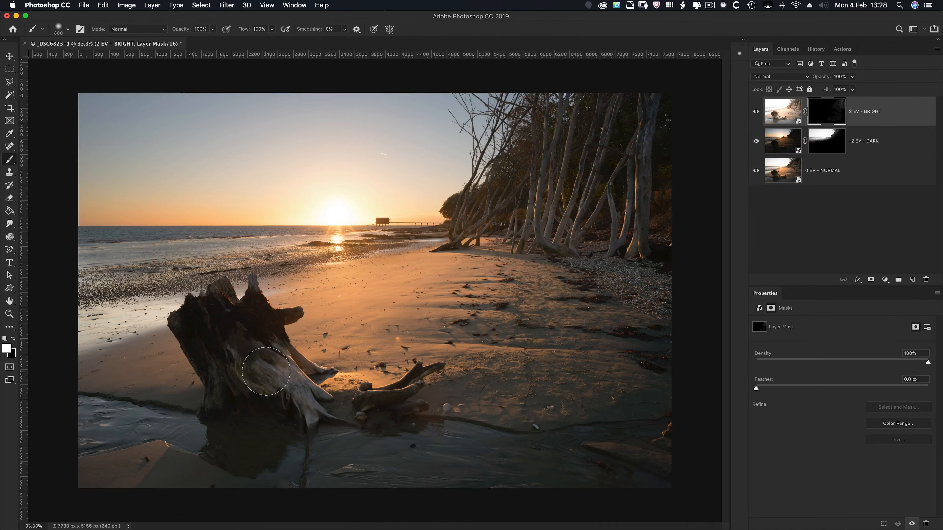
mouse_move(266, 372)
mouse_down()
mouse_move(229, 335)
mouse_move(202, 338)
mouse_move(233, 361)
mouse_move(248, 336)
mouse_up()
mouse_move(269, 374)
mouse_down()
mouse_move(237, 336)
mouse_move(204, 330)
mouse_move(210, 367)
mouse_move(256, 419)
mouse_move(103, 432)
mouse_move(280, 436)
mouse_move(399, 458)
mouse_move(480, 445)
mouse_move(631, 452)
mouse_move(476, 480)
mouse_move(399, 481)
mouse_move(370, 475)
mouse_move(633, 450)
mouse_move(498, 464)
mouse_move(323, 460)
mouse_move(176, 427)
mouse_move(86, 421)
mouse_move(561, 457)
mouse_move(498, 464)
mouse_up()
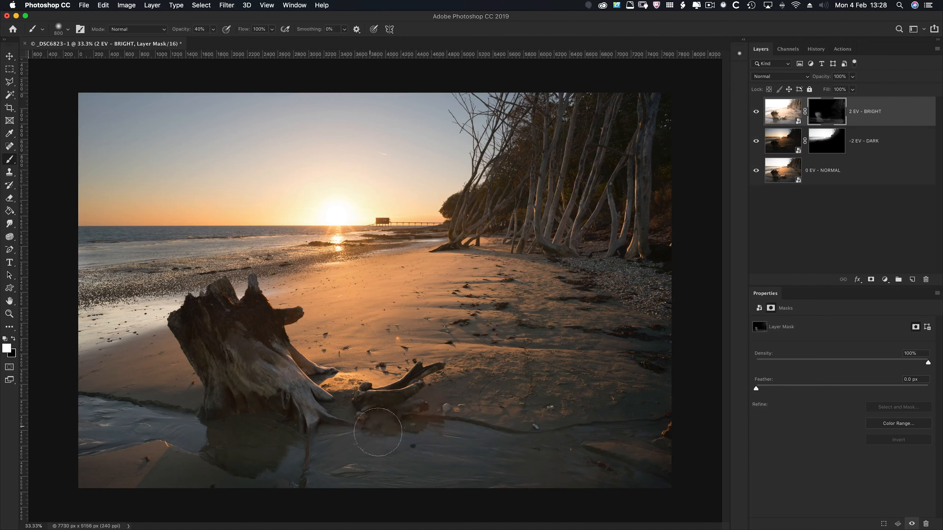